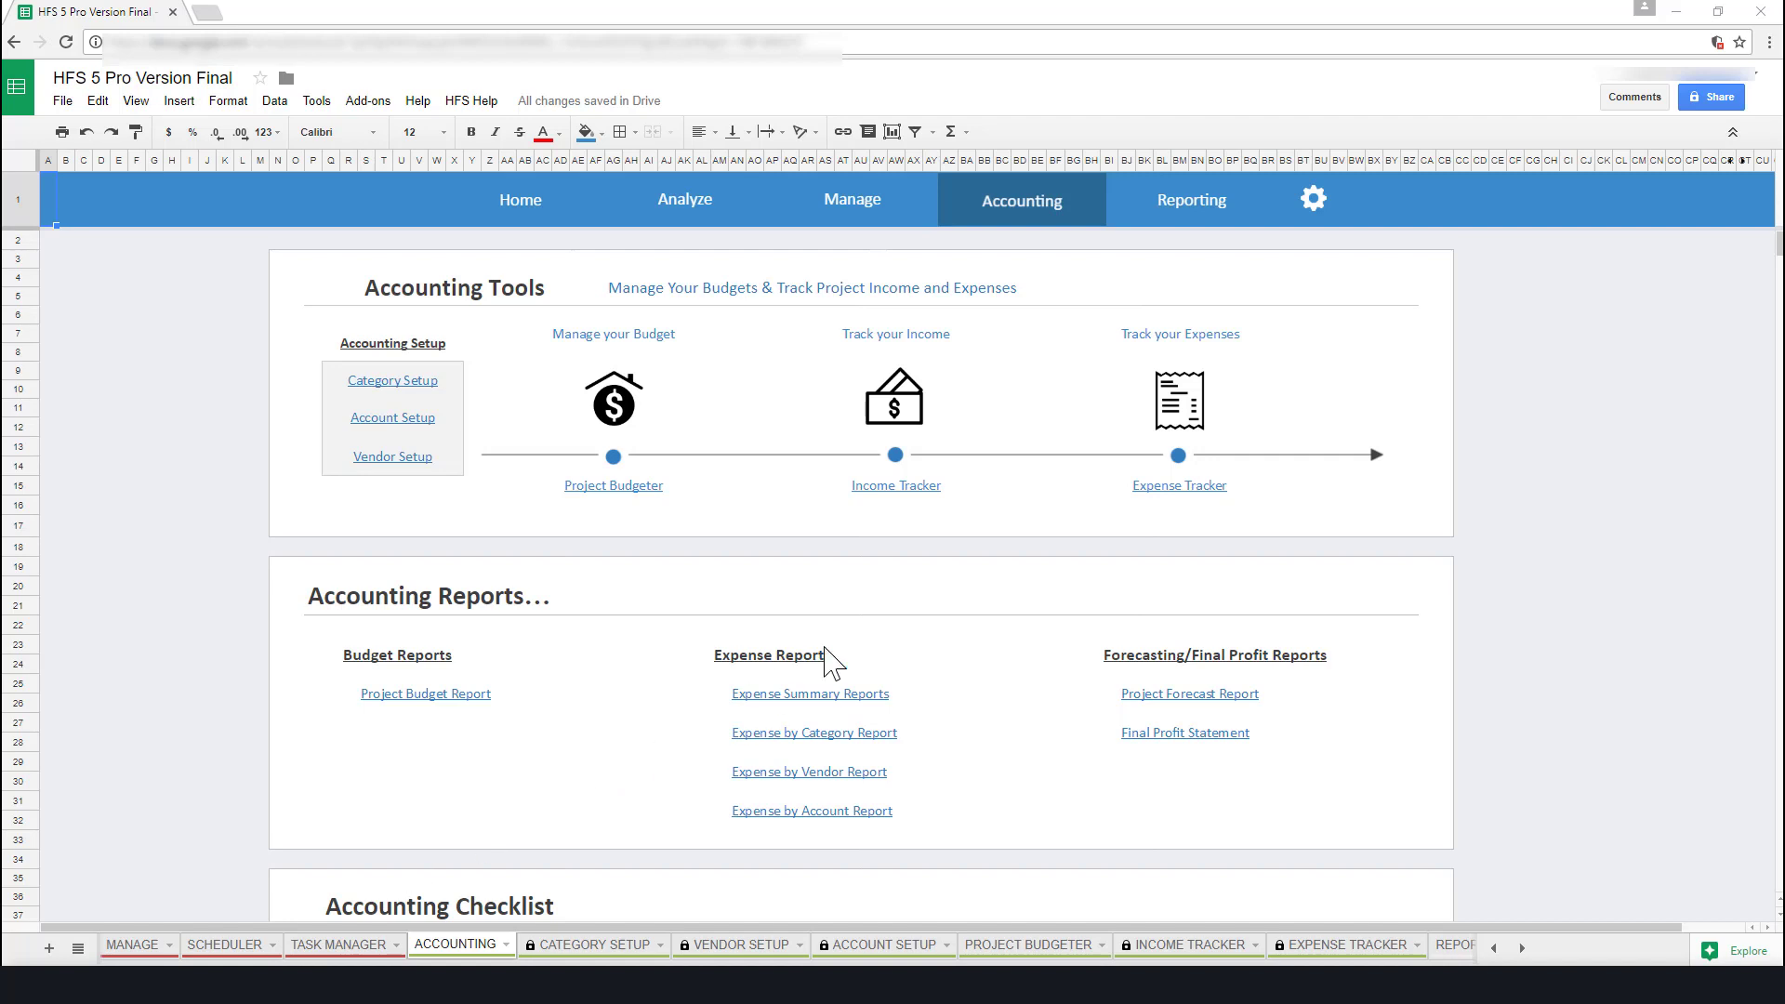
Open the Expense Tracker and review the expense account, vendor name and expense type choices for the property purchase entry
{"action": "left_click", "coordinate": [1163, 424]}
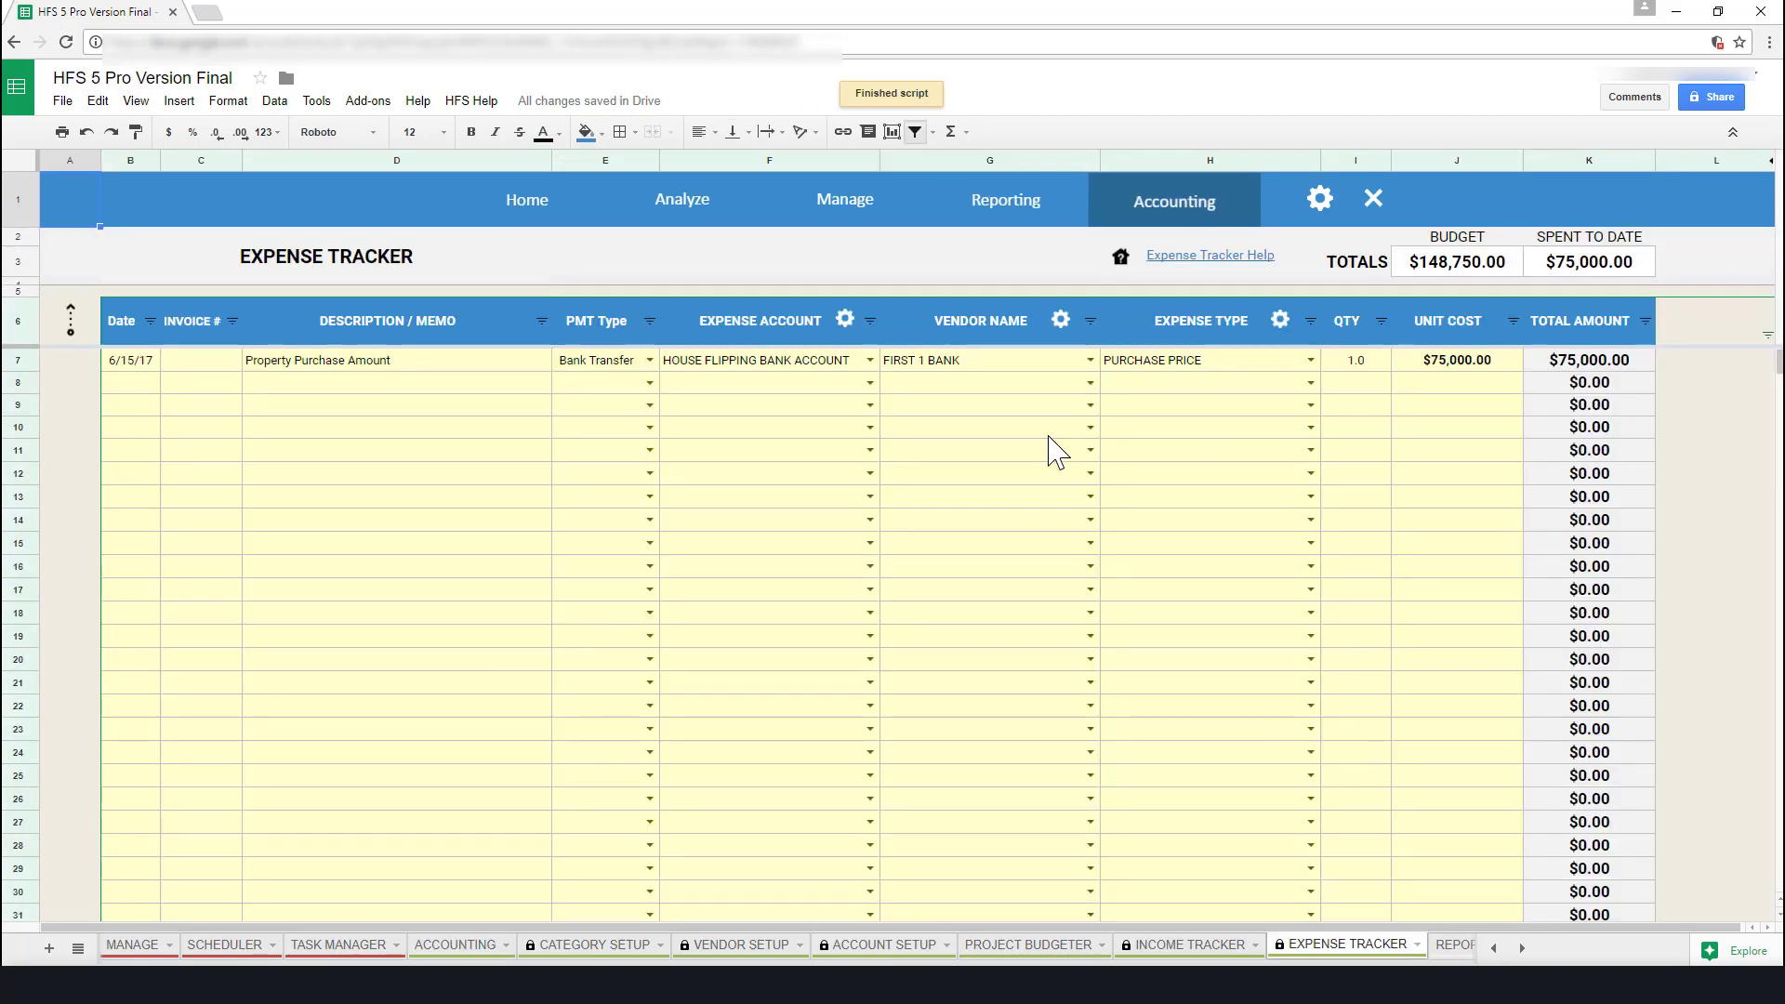
{"action": "left_click", "coordinate": [869, 363]}
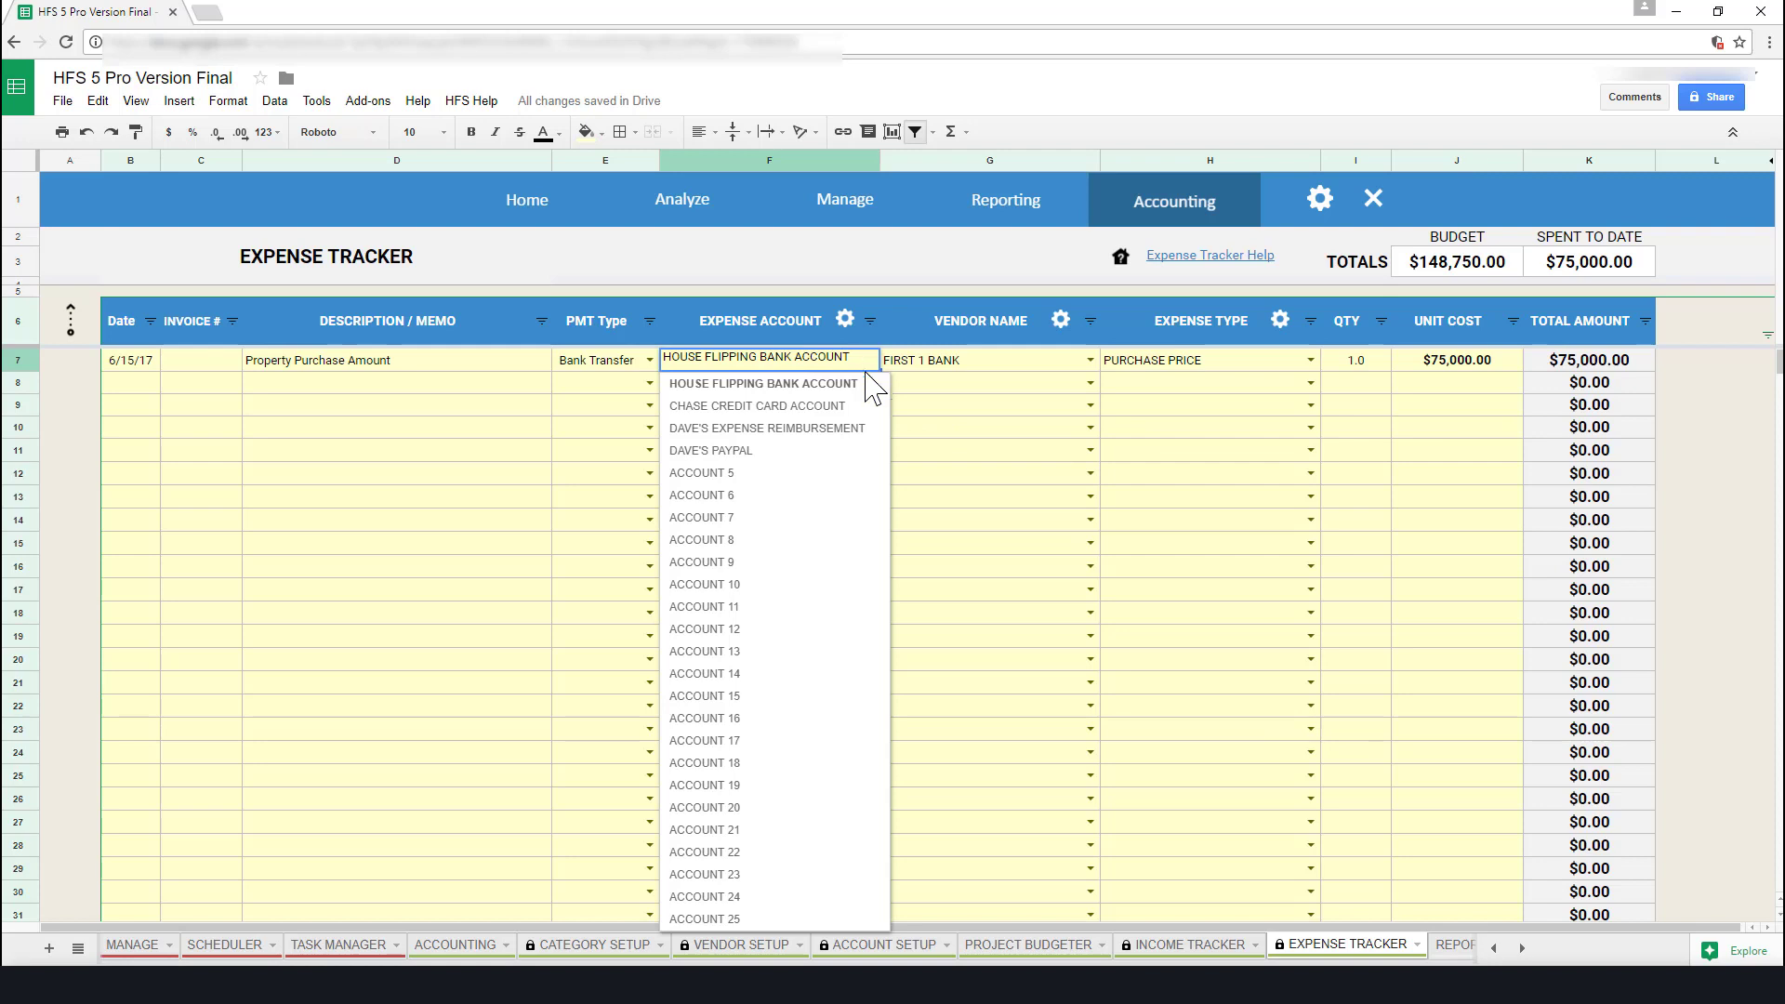
{"action": "left_click", "coordinate": [1028, 364]}
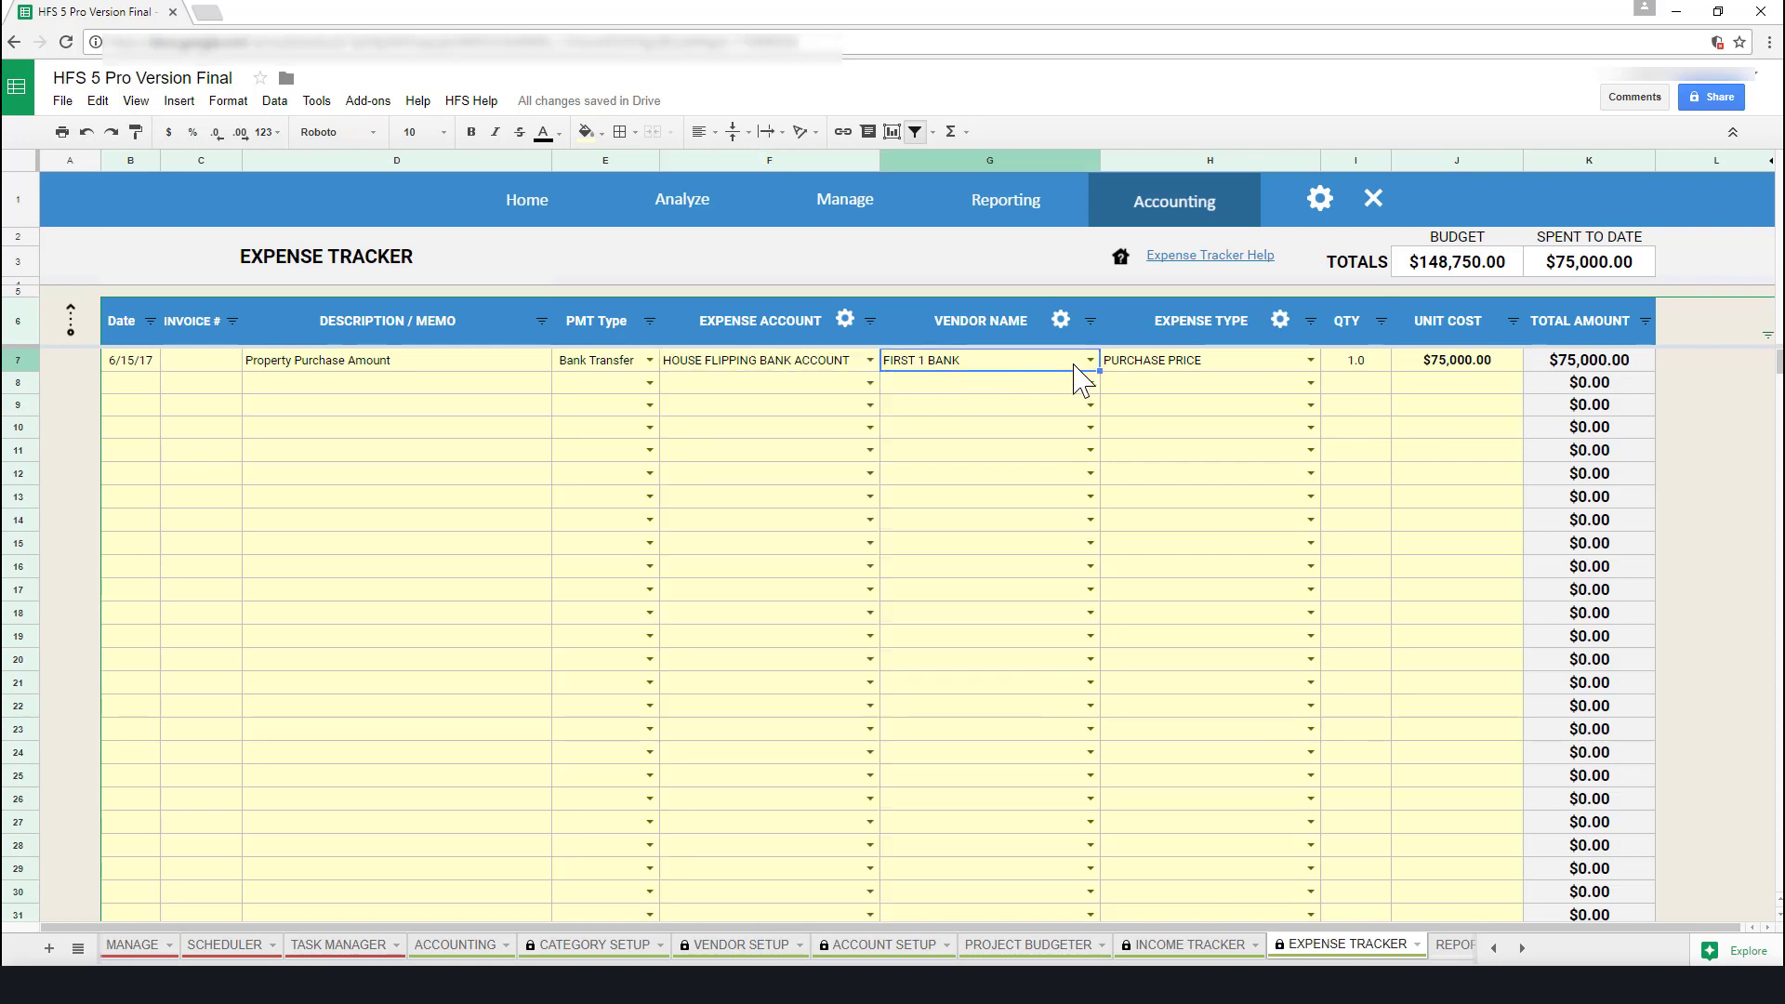
{"action": "left_click", "coordinate": [1089, 360]}
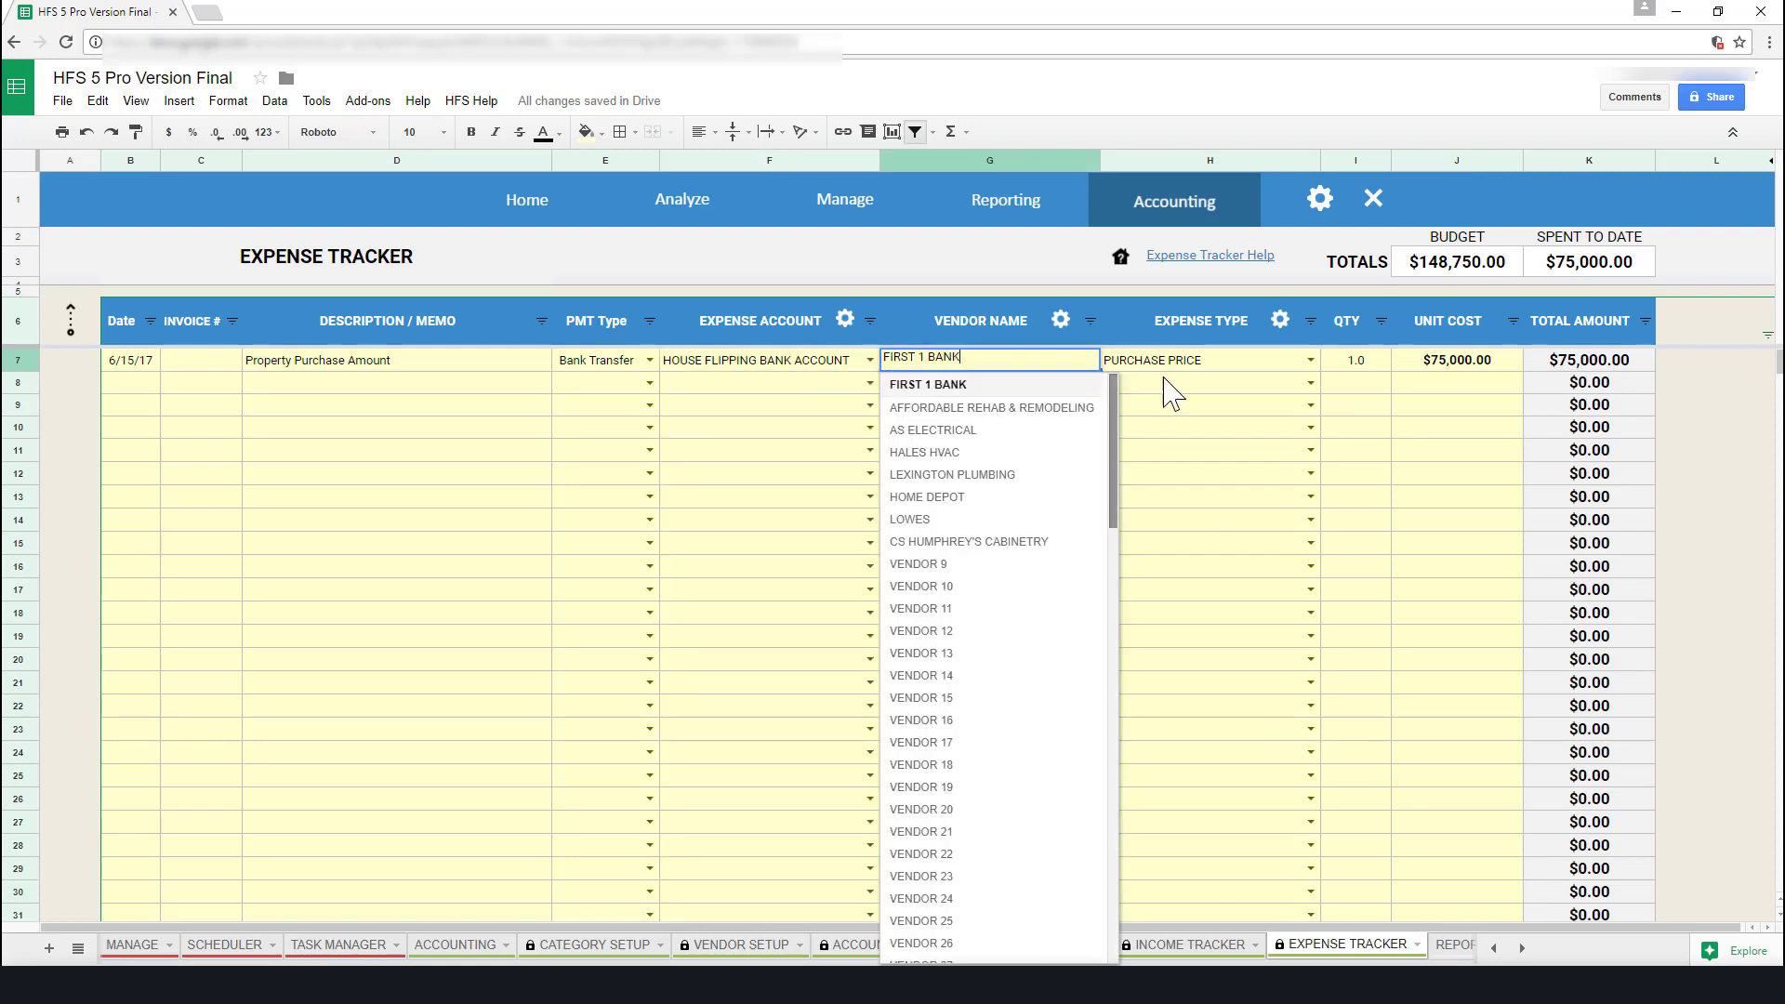
{"action": "left_click", "coordinate": [1198, 369]}
{"action": "left_click", "coordinate": [1313, 362]}
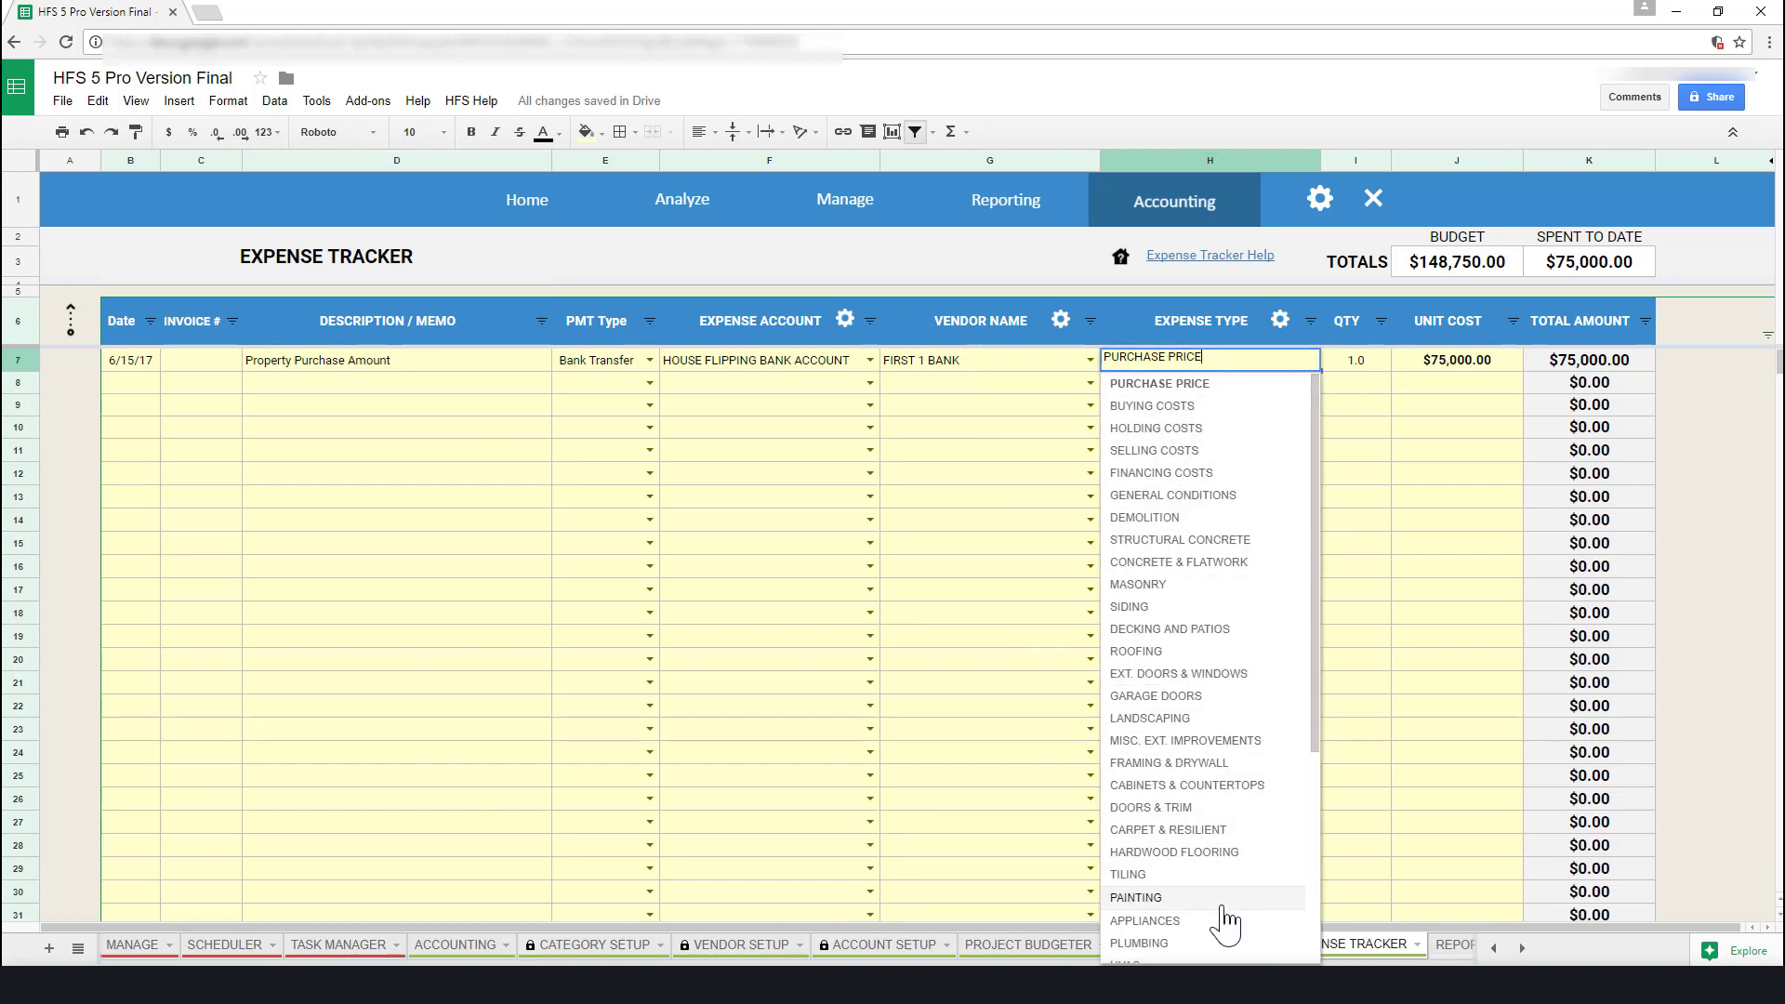
{"action": "left_click", "coordinate": [963, 401]}
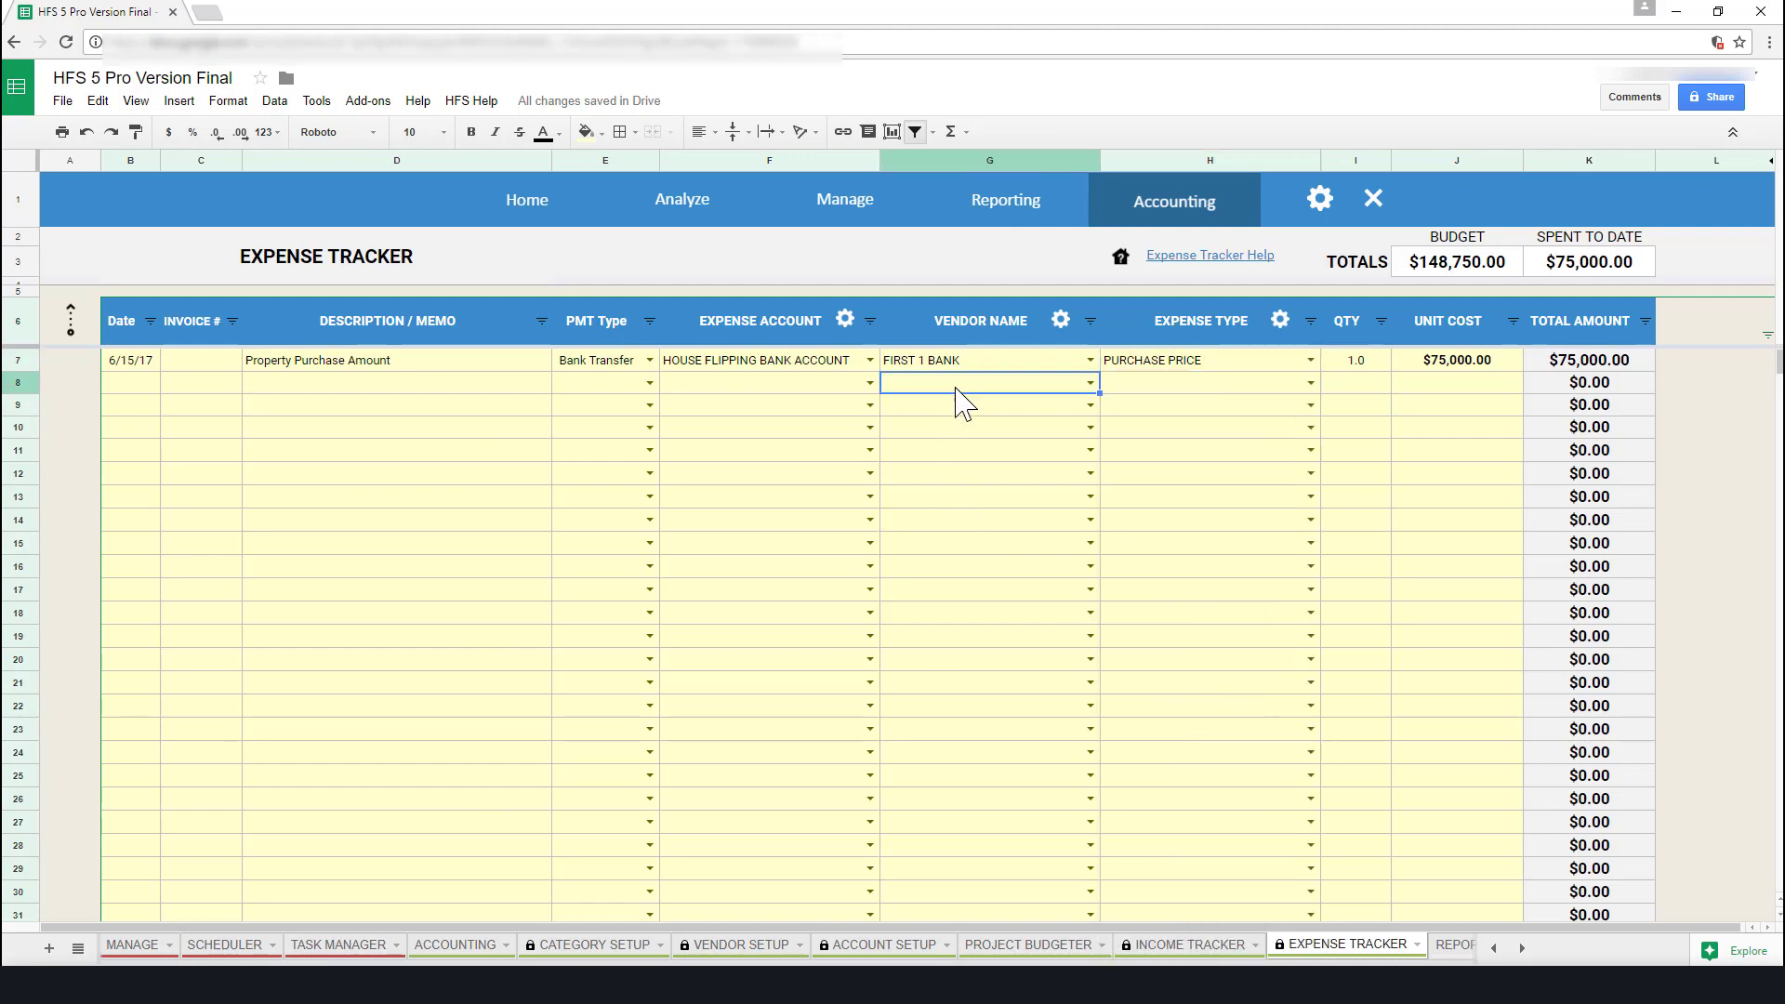
Open Category Setup from the Accounting page and examine the income categories, starting at Resale Income
{"action": "left_click", "coordinate": [1153, 216]}
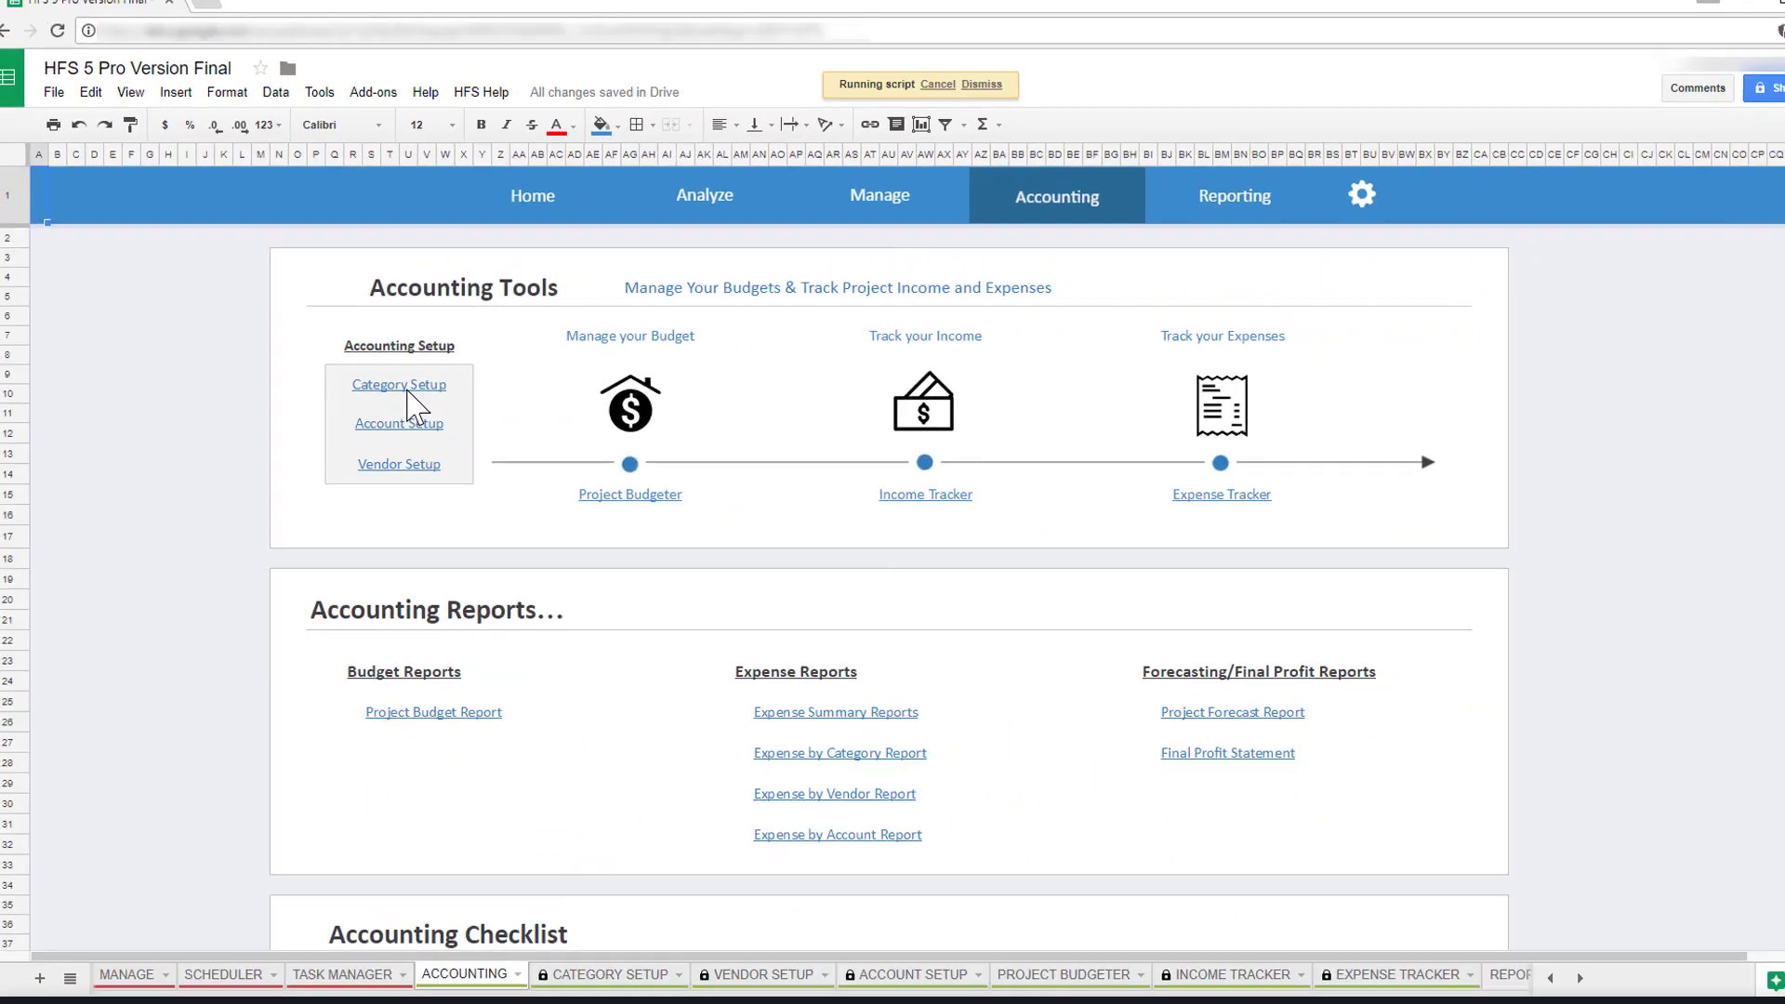
{"action": "left_click", "coordinate": [521, 440]}
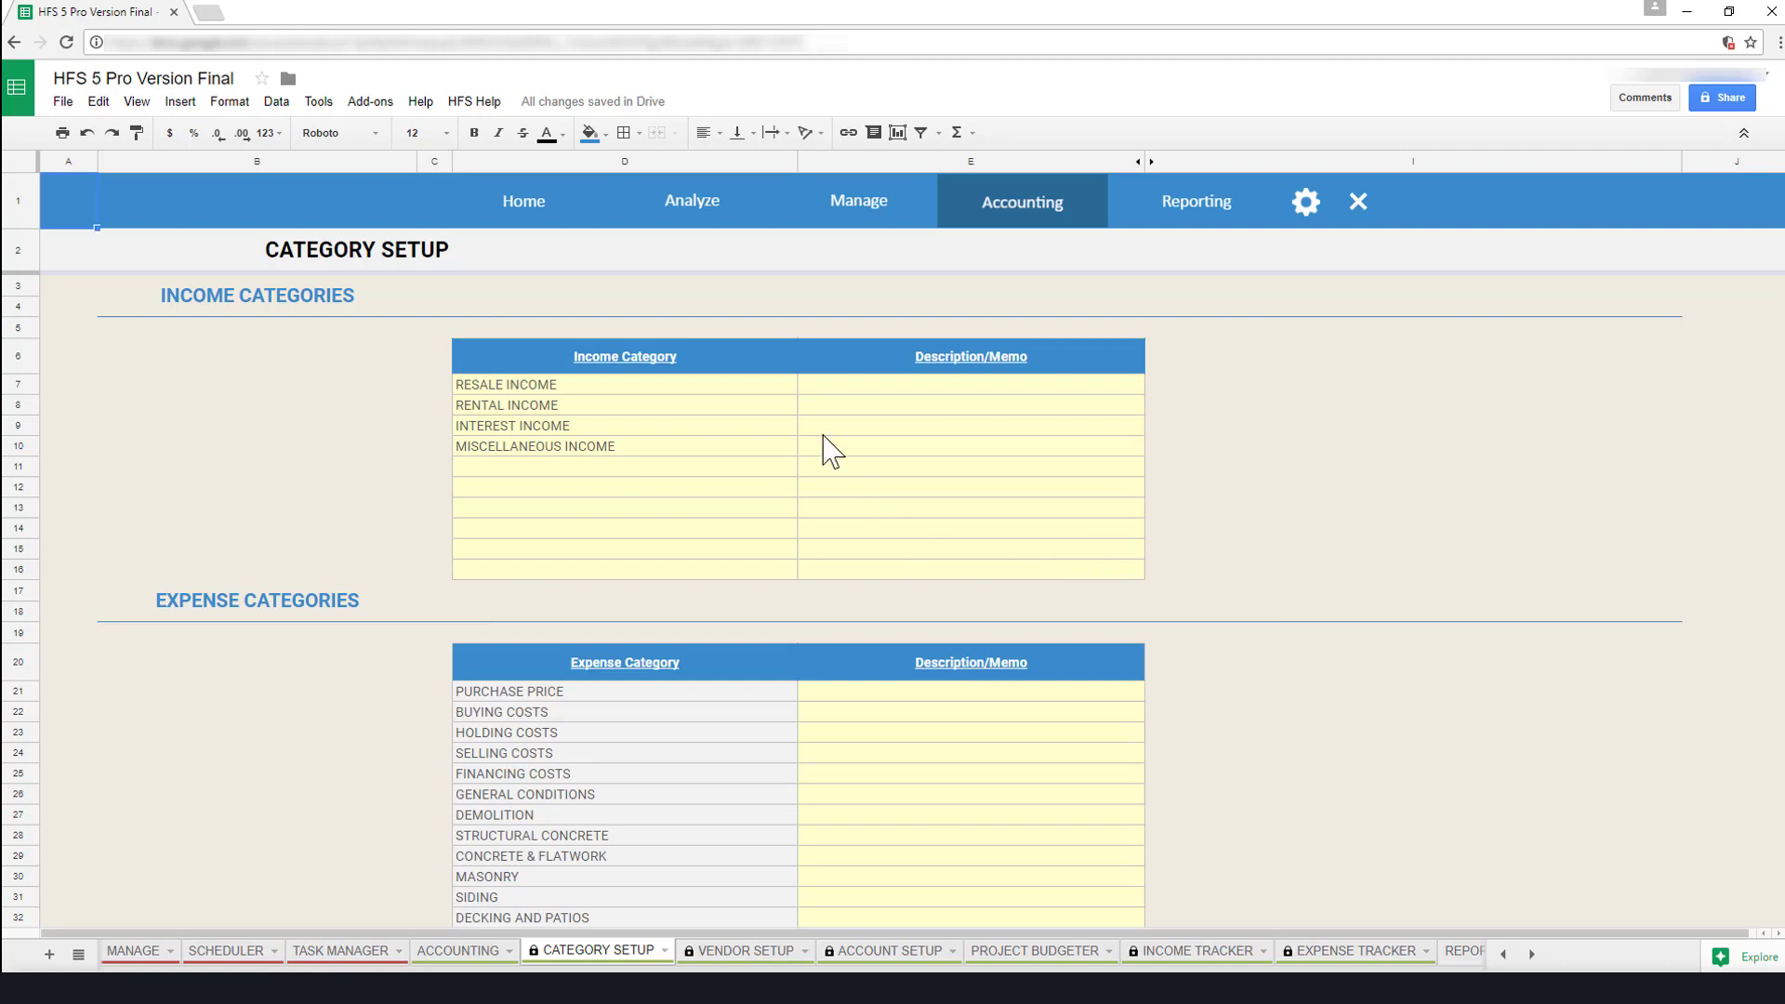
{"action": "left_click", "coordinate": [778, 390]}
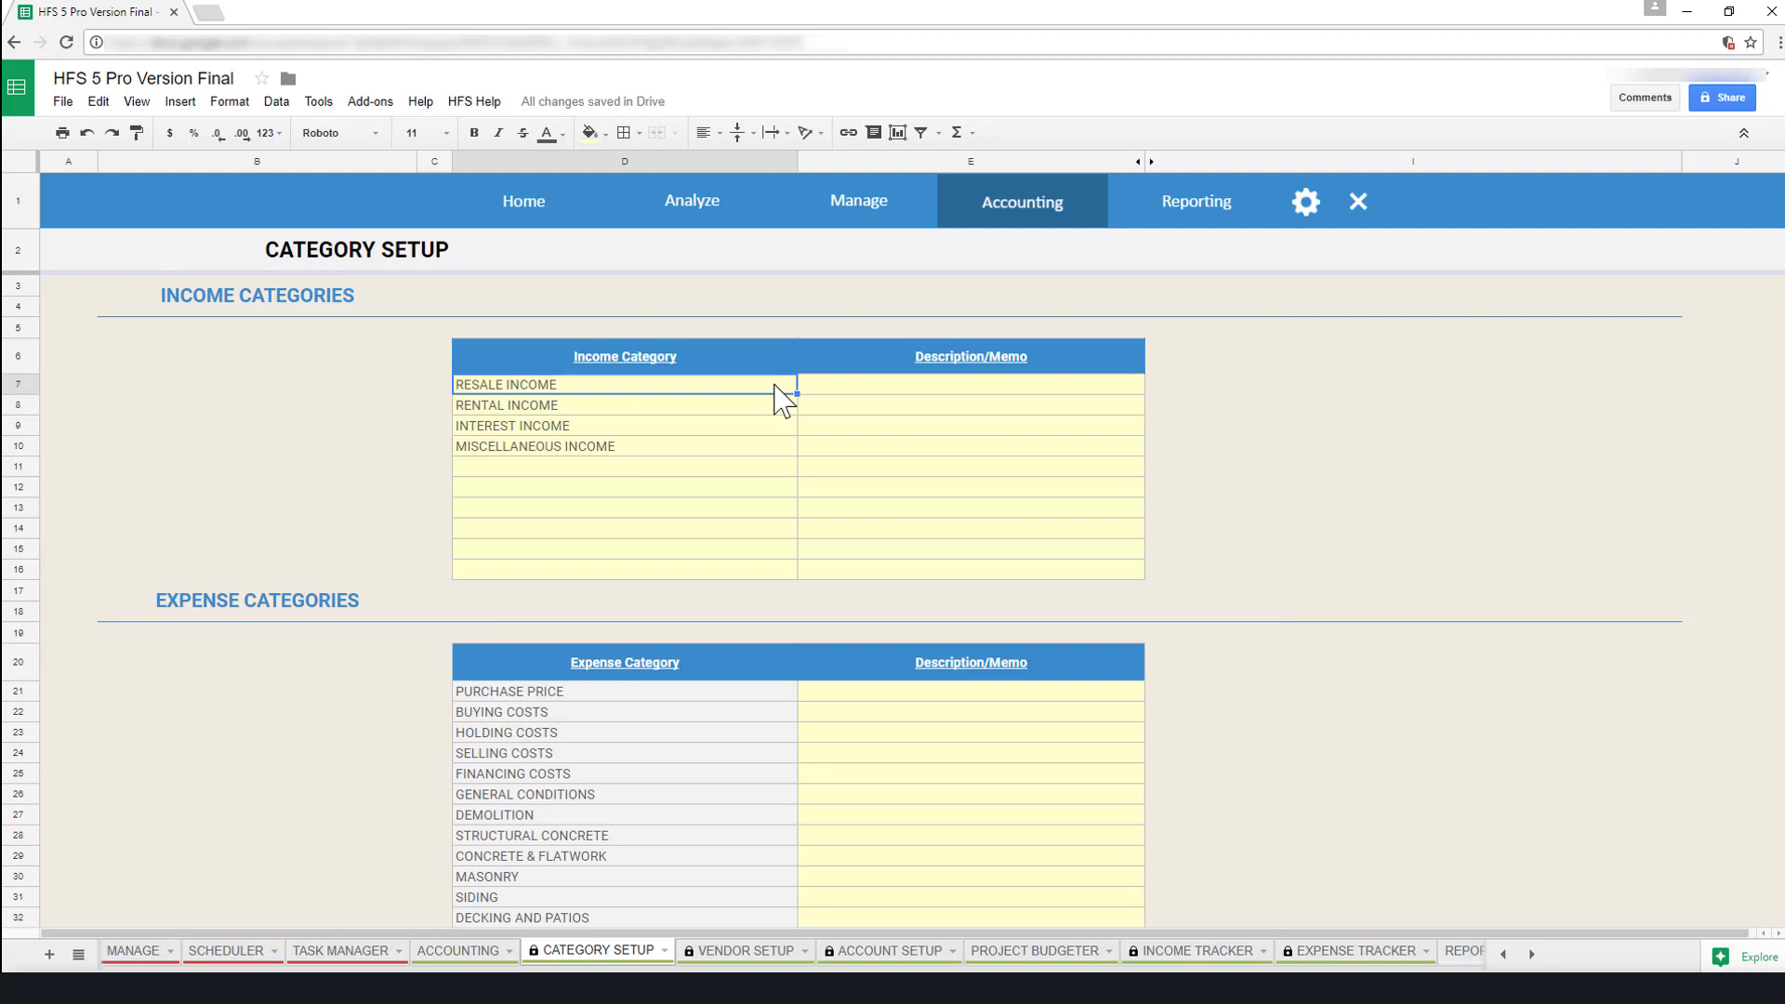
Open the Income Tracker, review the income type choices for the first entry and pick RESALE INCOME
{"action": "left_click", "coordinate": [1022, 226]}
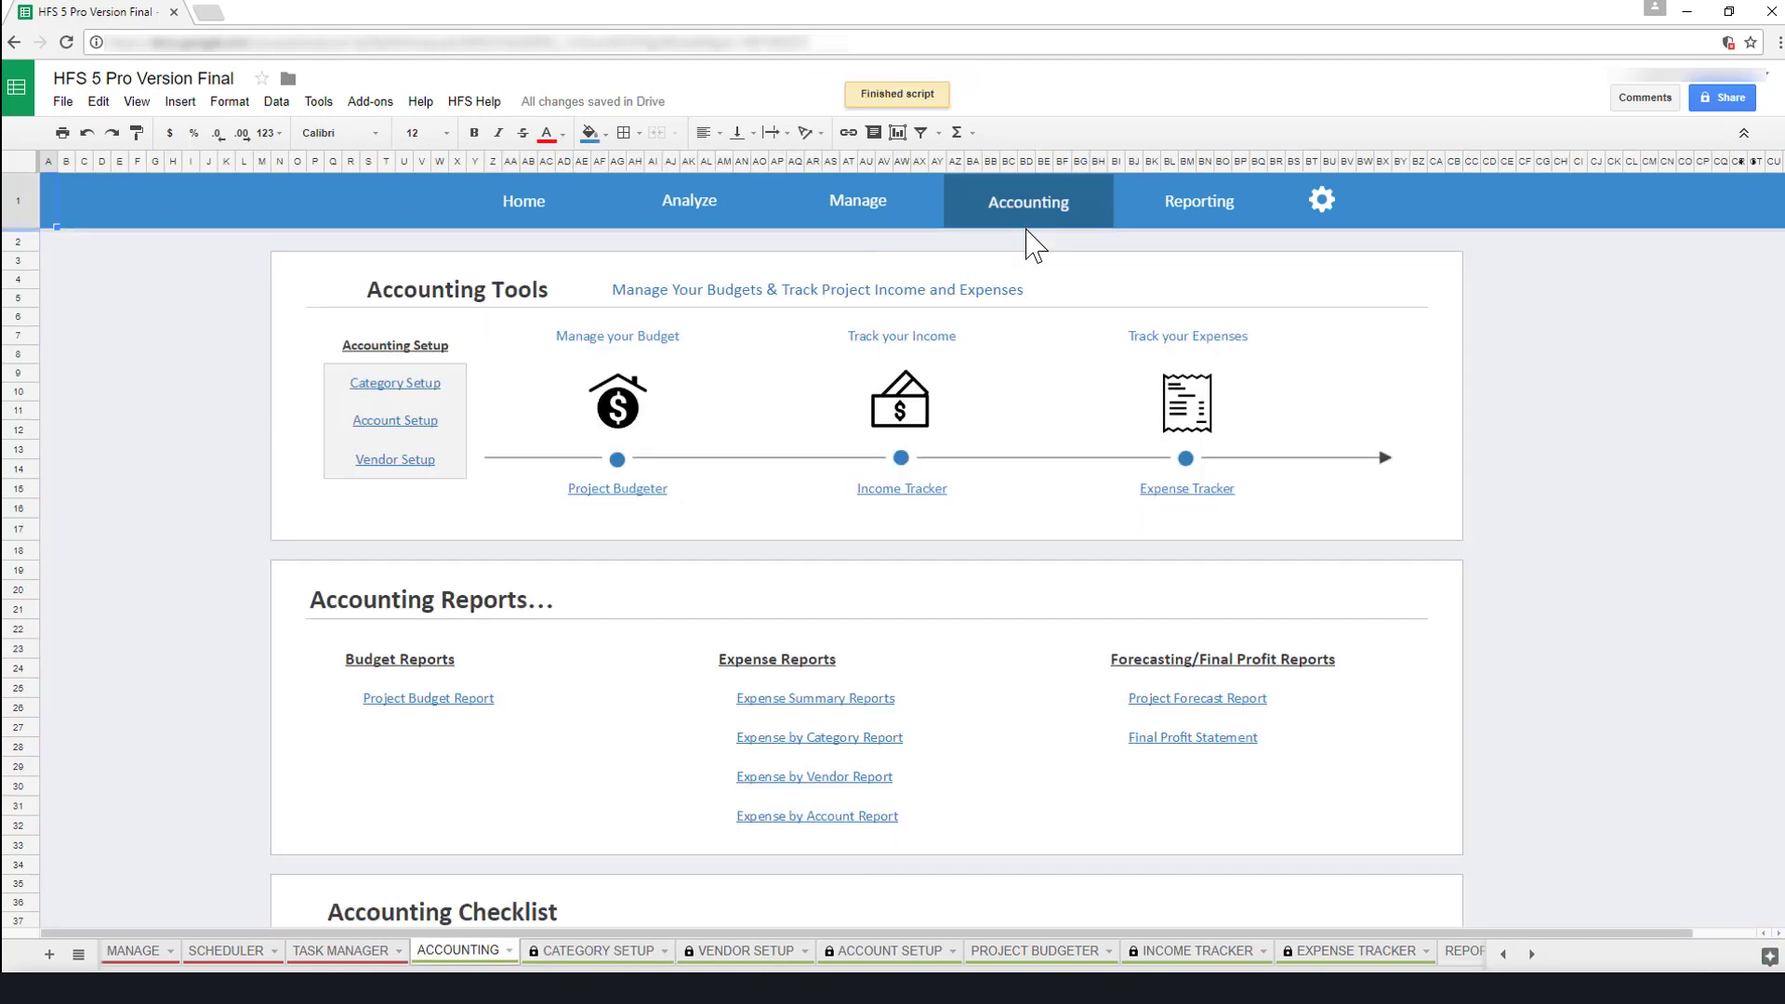
{"action": "left_click", "coordinate": [910, 412]}
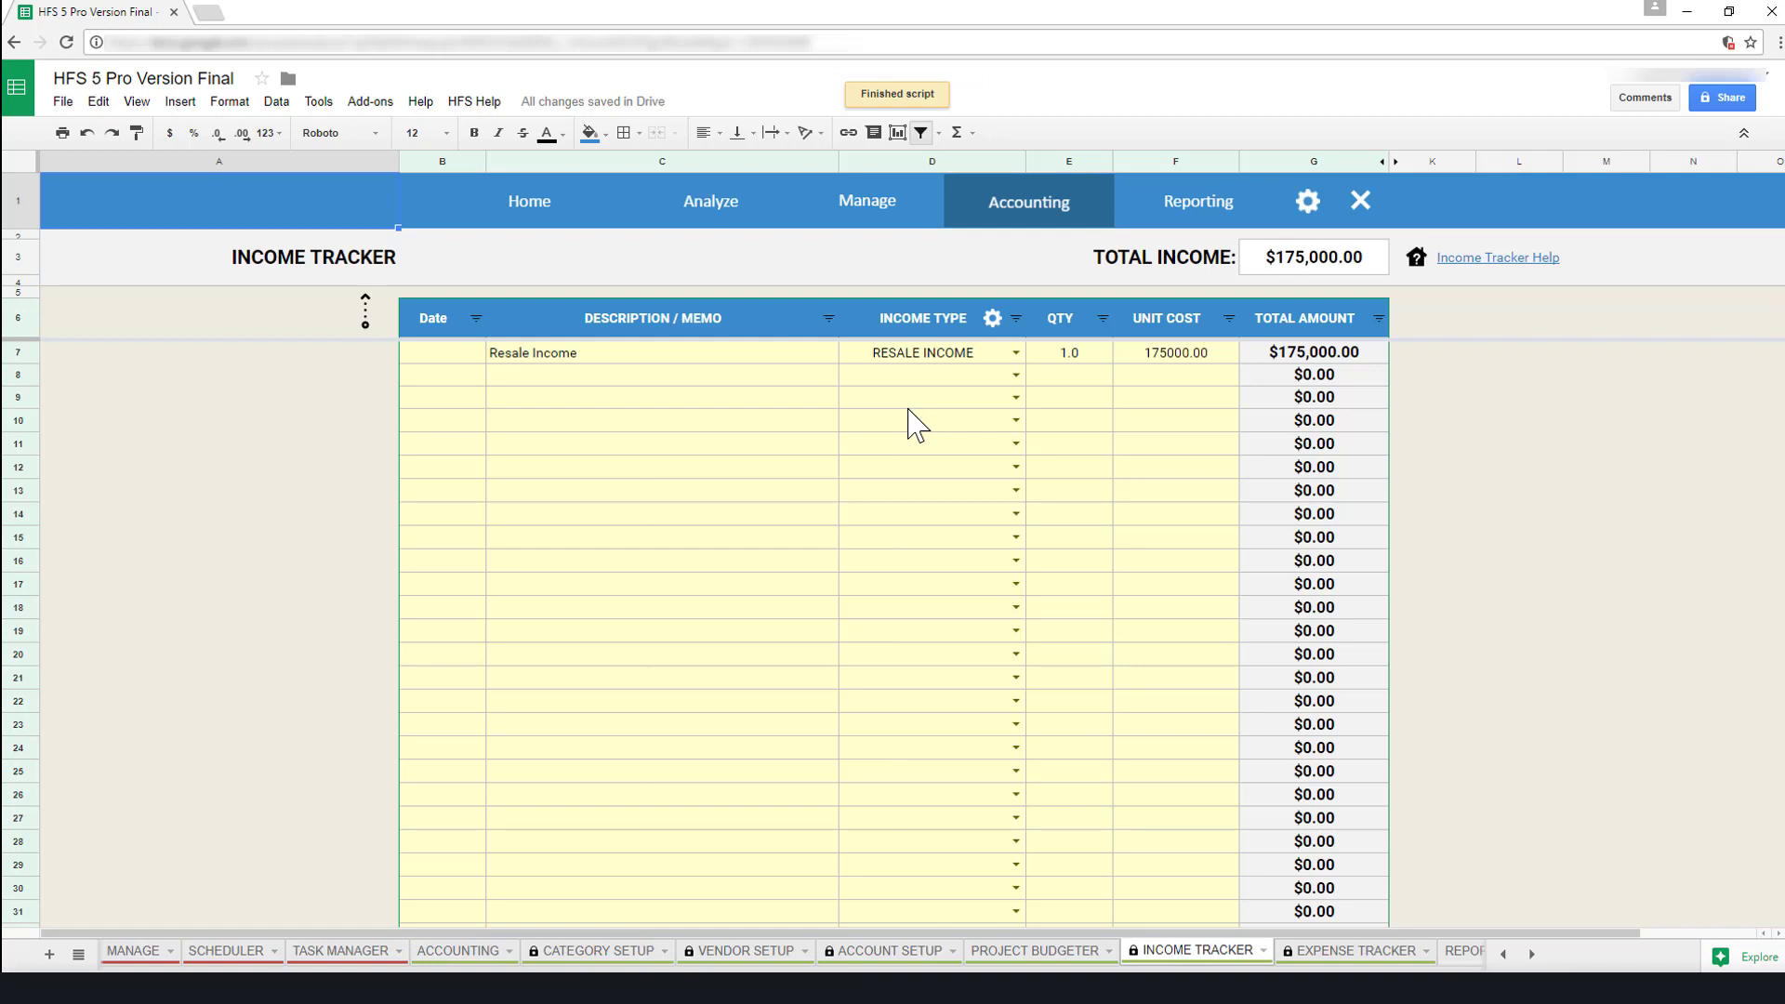
{"action": "left_click", "coordinate": [1015, 353]}
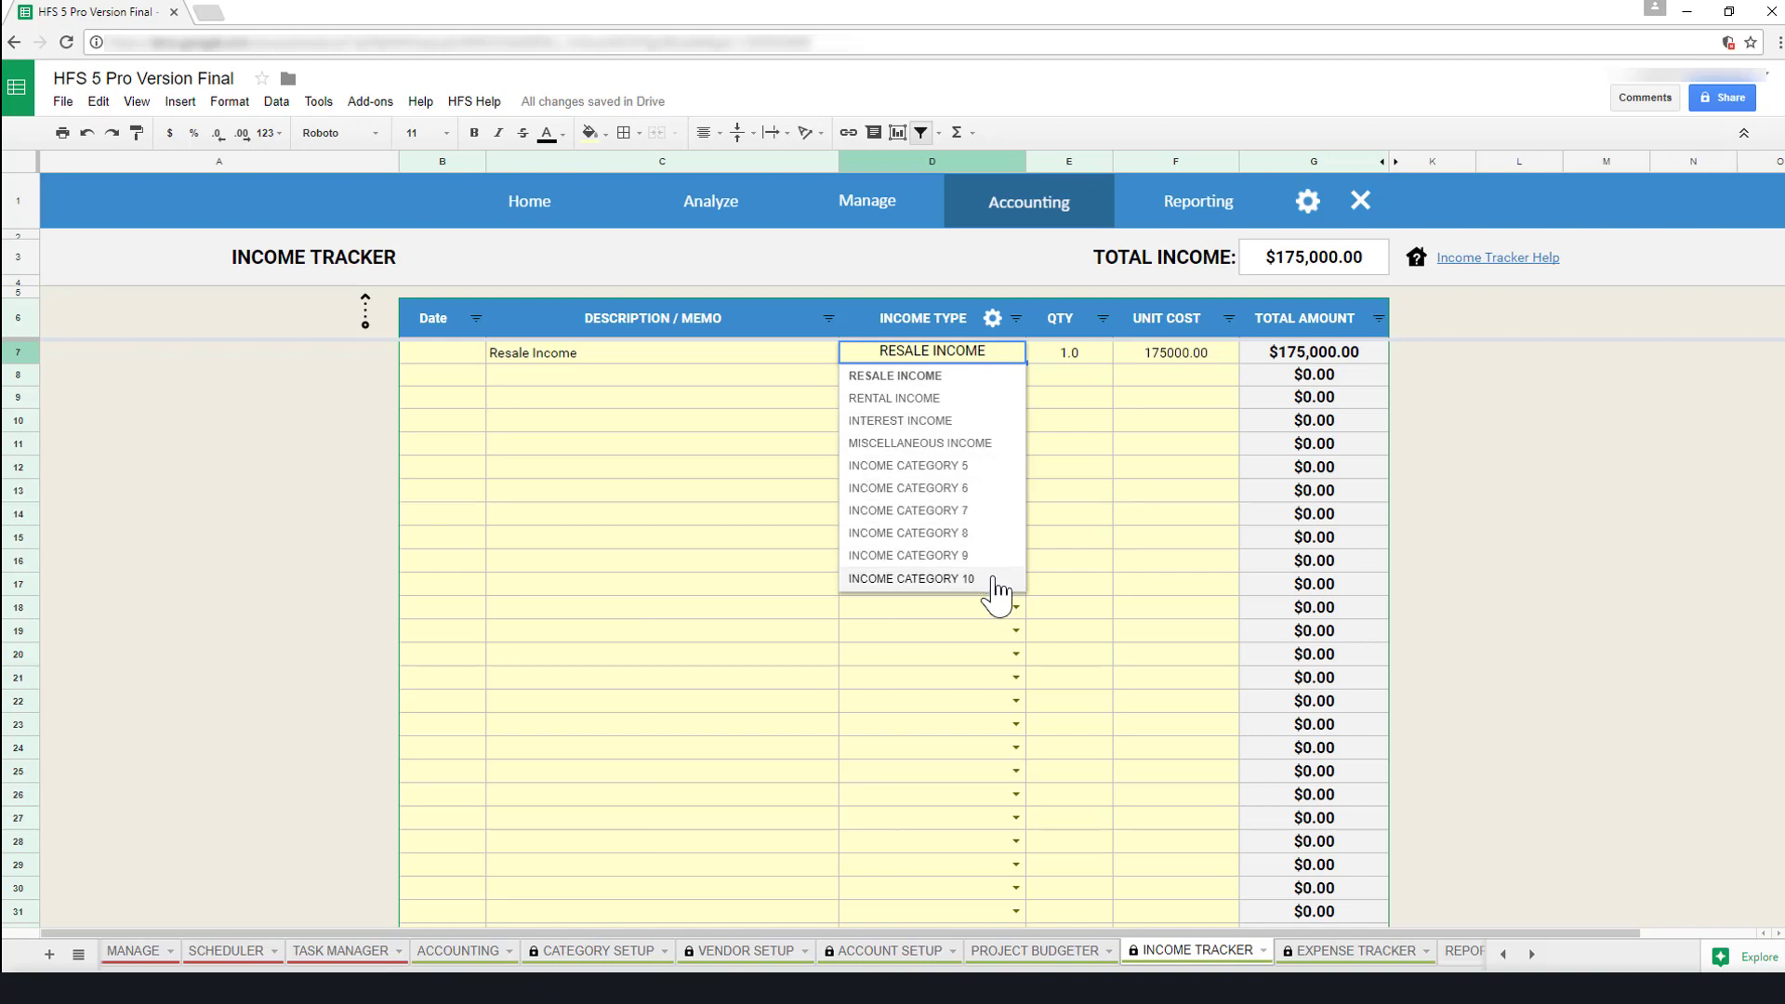
{"action": "left_click", "coordinate": [976, 381]}
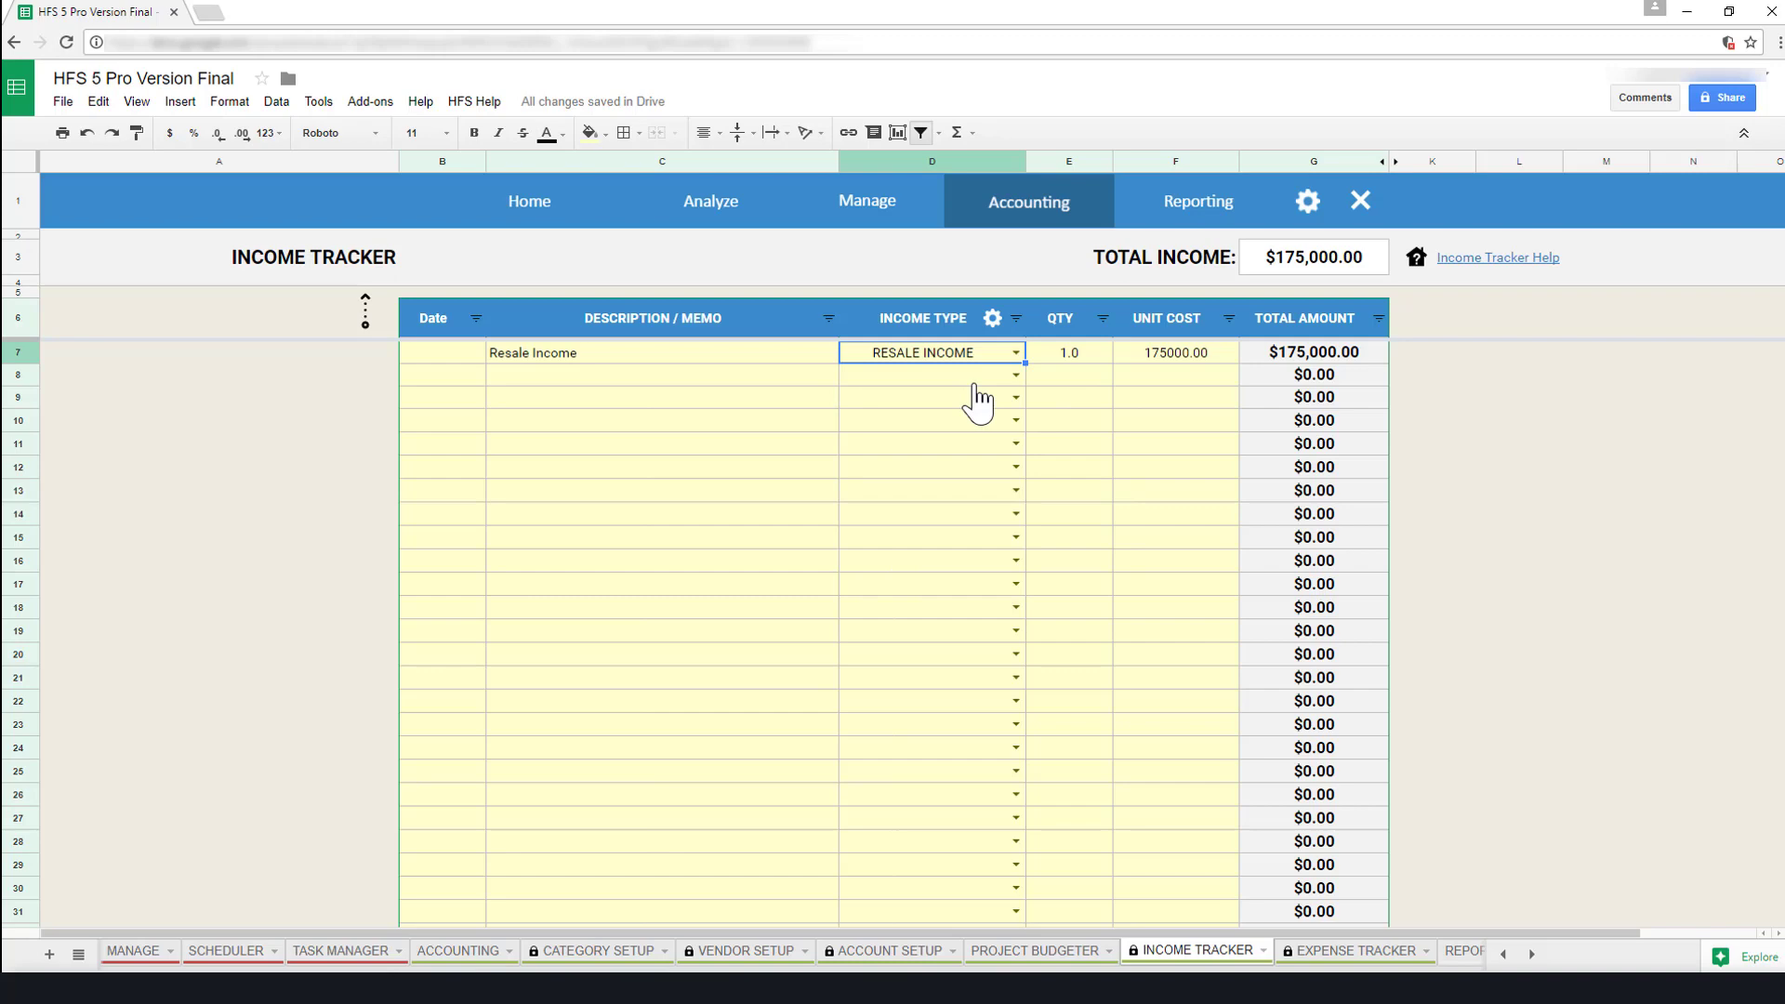
Return to Category Setup and select the pre-built expense categories from Purchase Price through Miscellaneous
{"action": "left_click", "coordinate": [1002, 203]}
{"action": "left_click", "coordinate": [433, 395]}
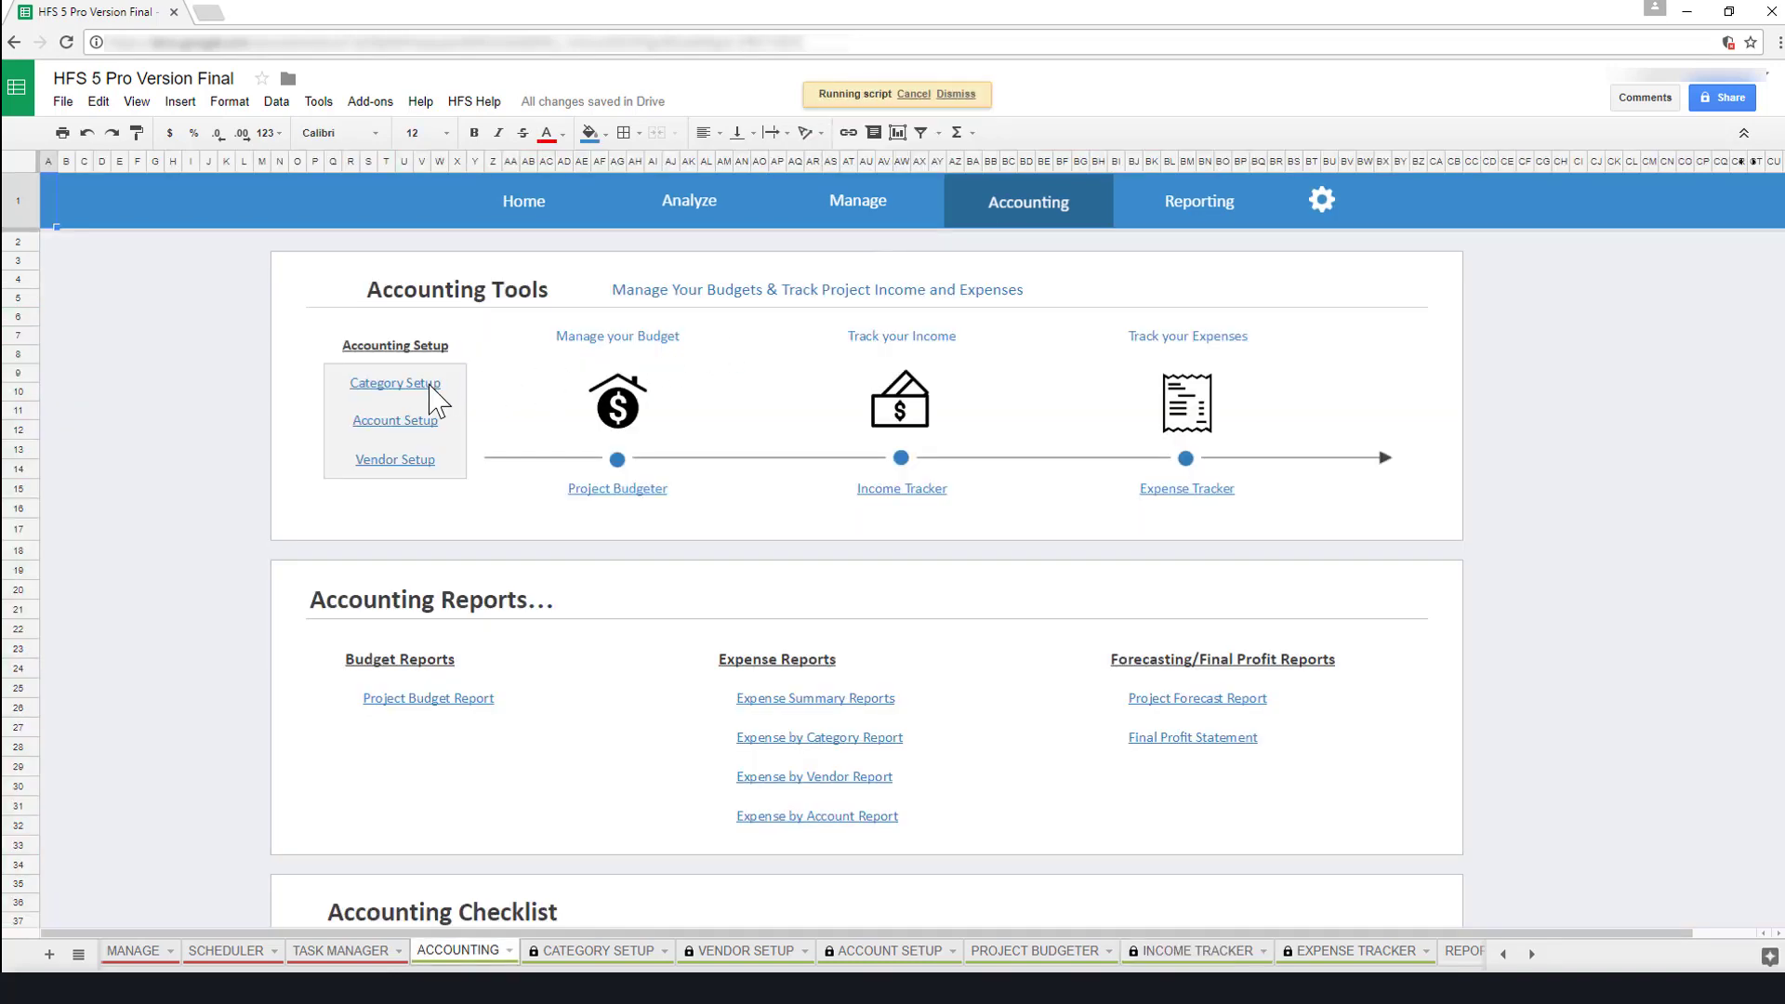
{"action": "scroll", "coordinate": [818, 569], "scroll_direction": "down", "scroll_amount": 3}
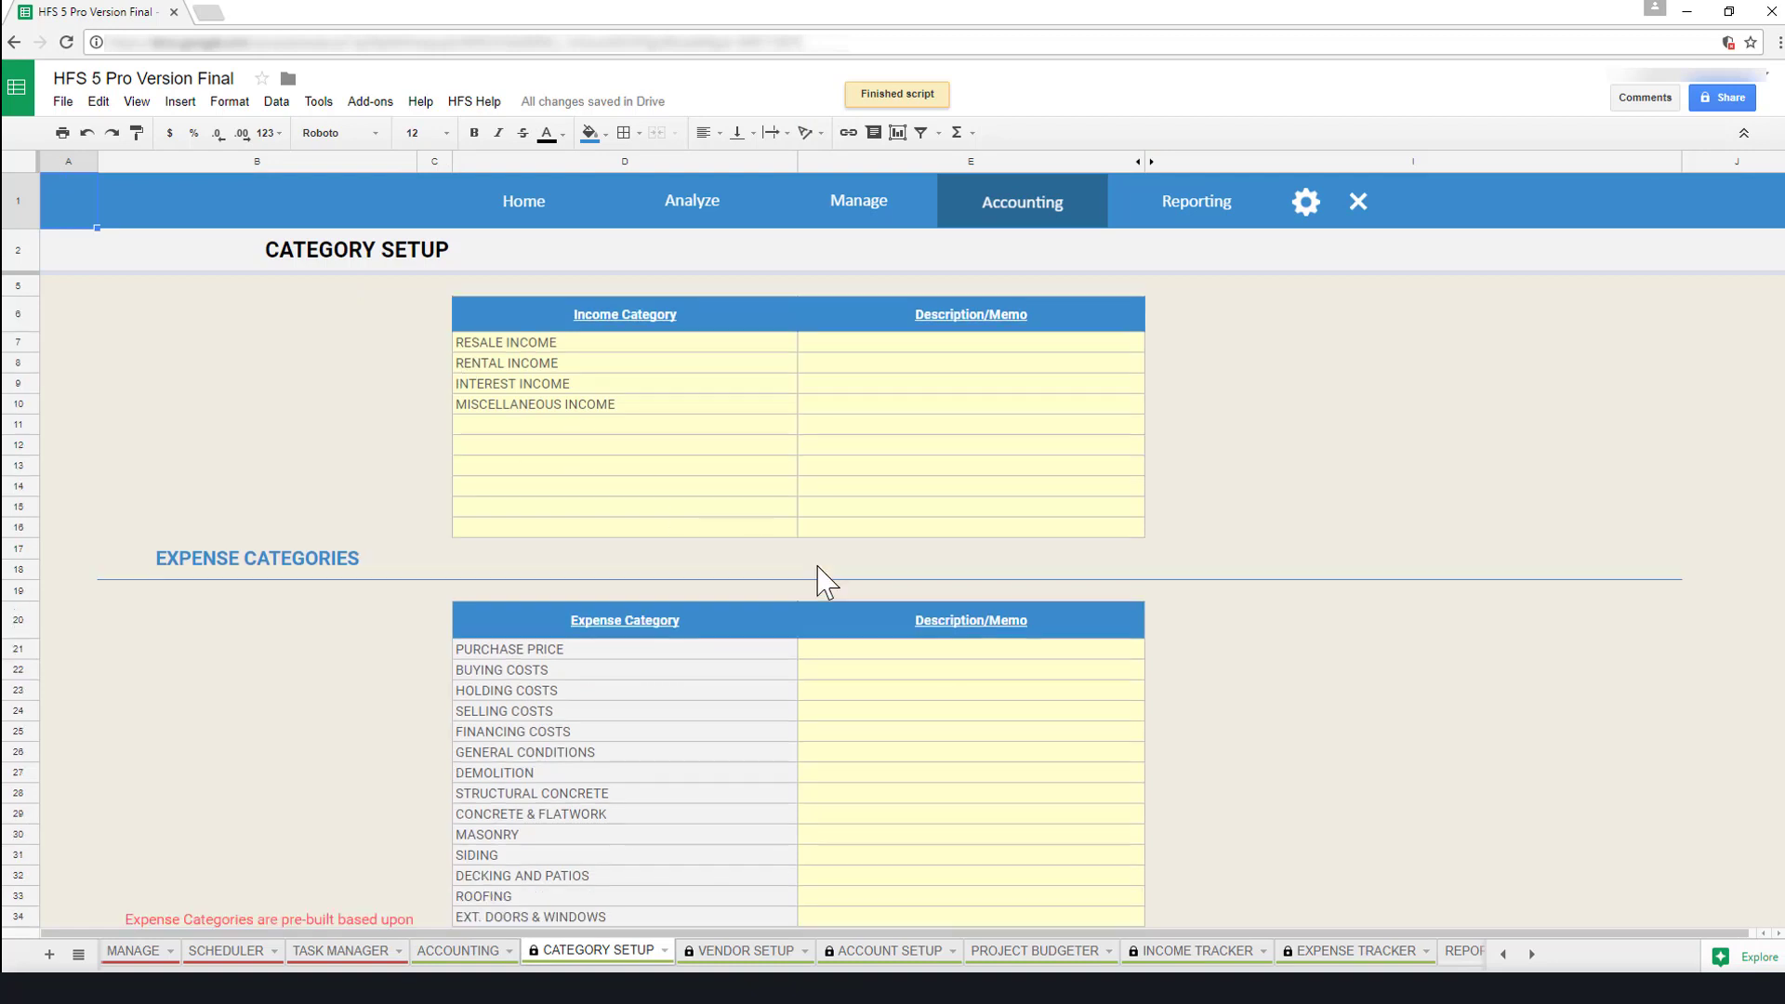
{"action": "scroll", "coordinate": [818, 569], "scroll_direction": "down", "scroll_amount": 2}
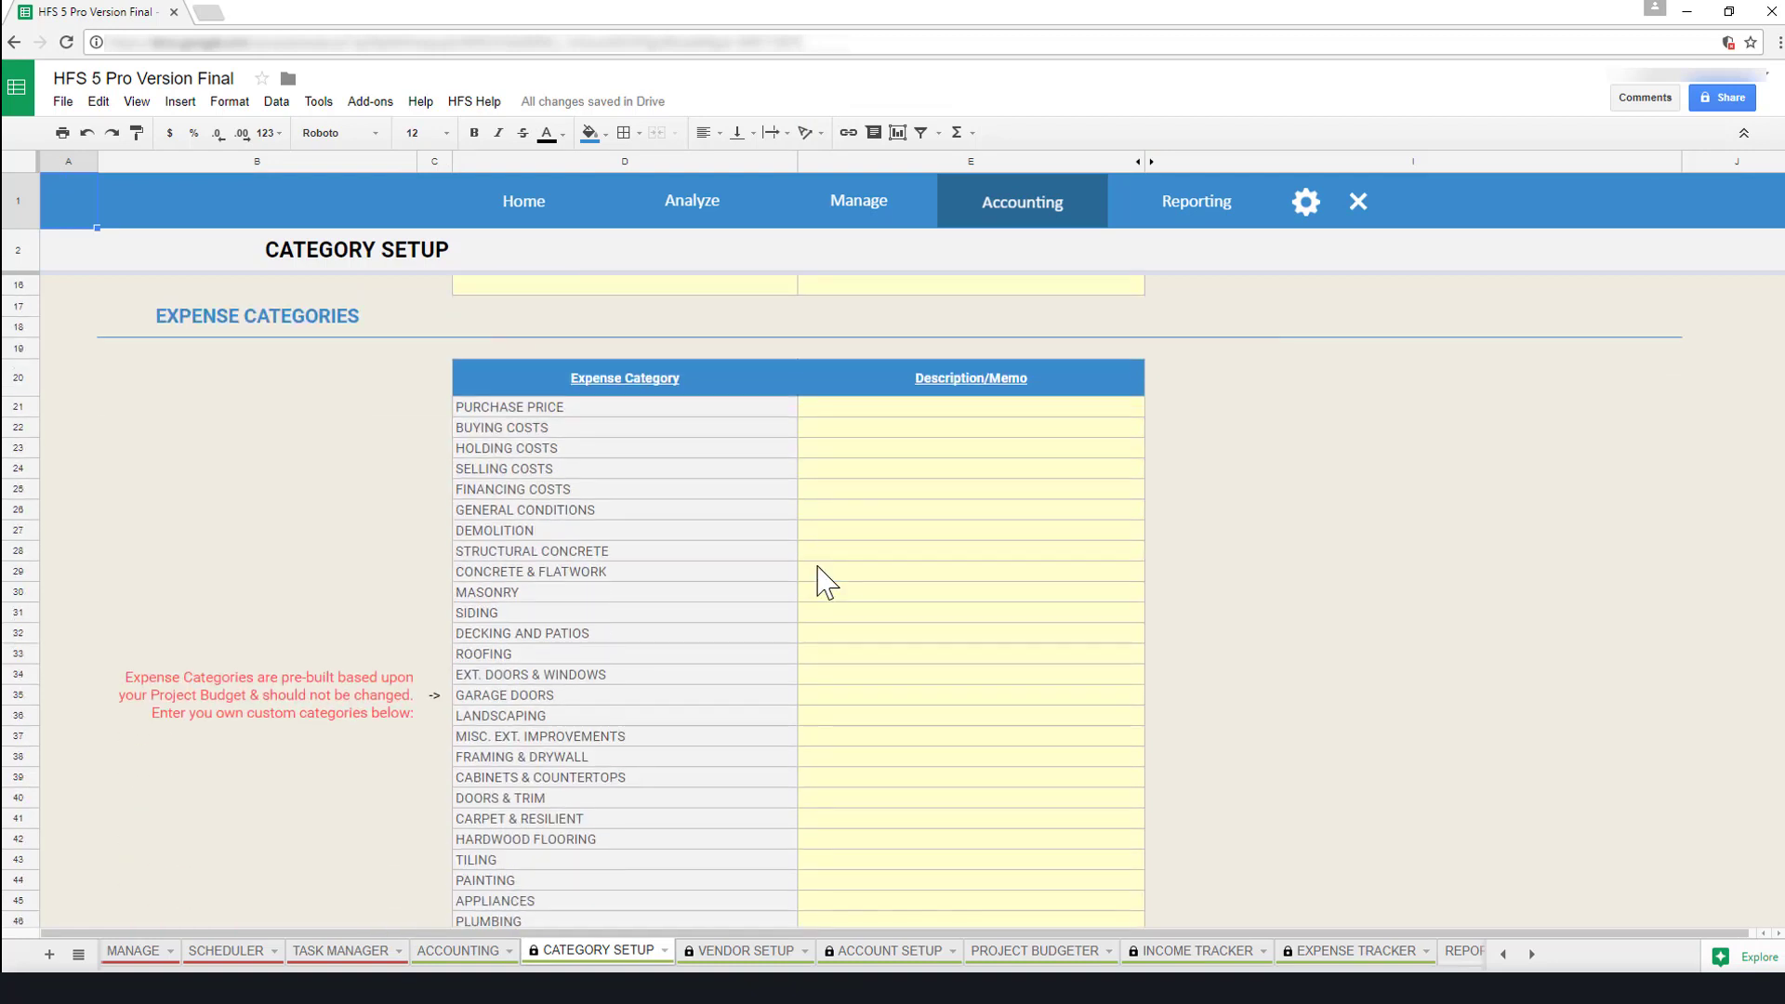
{"action": "scroll", "coordinate": [826, 583], "scroll_direction": "down", "scroll_amount": 1}
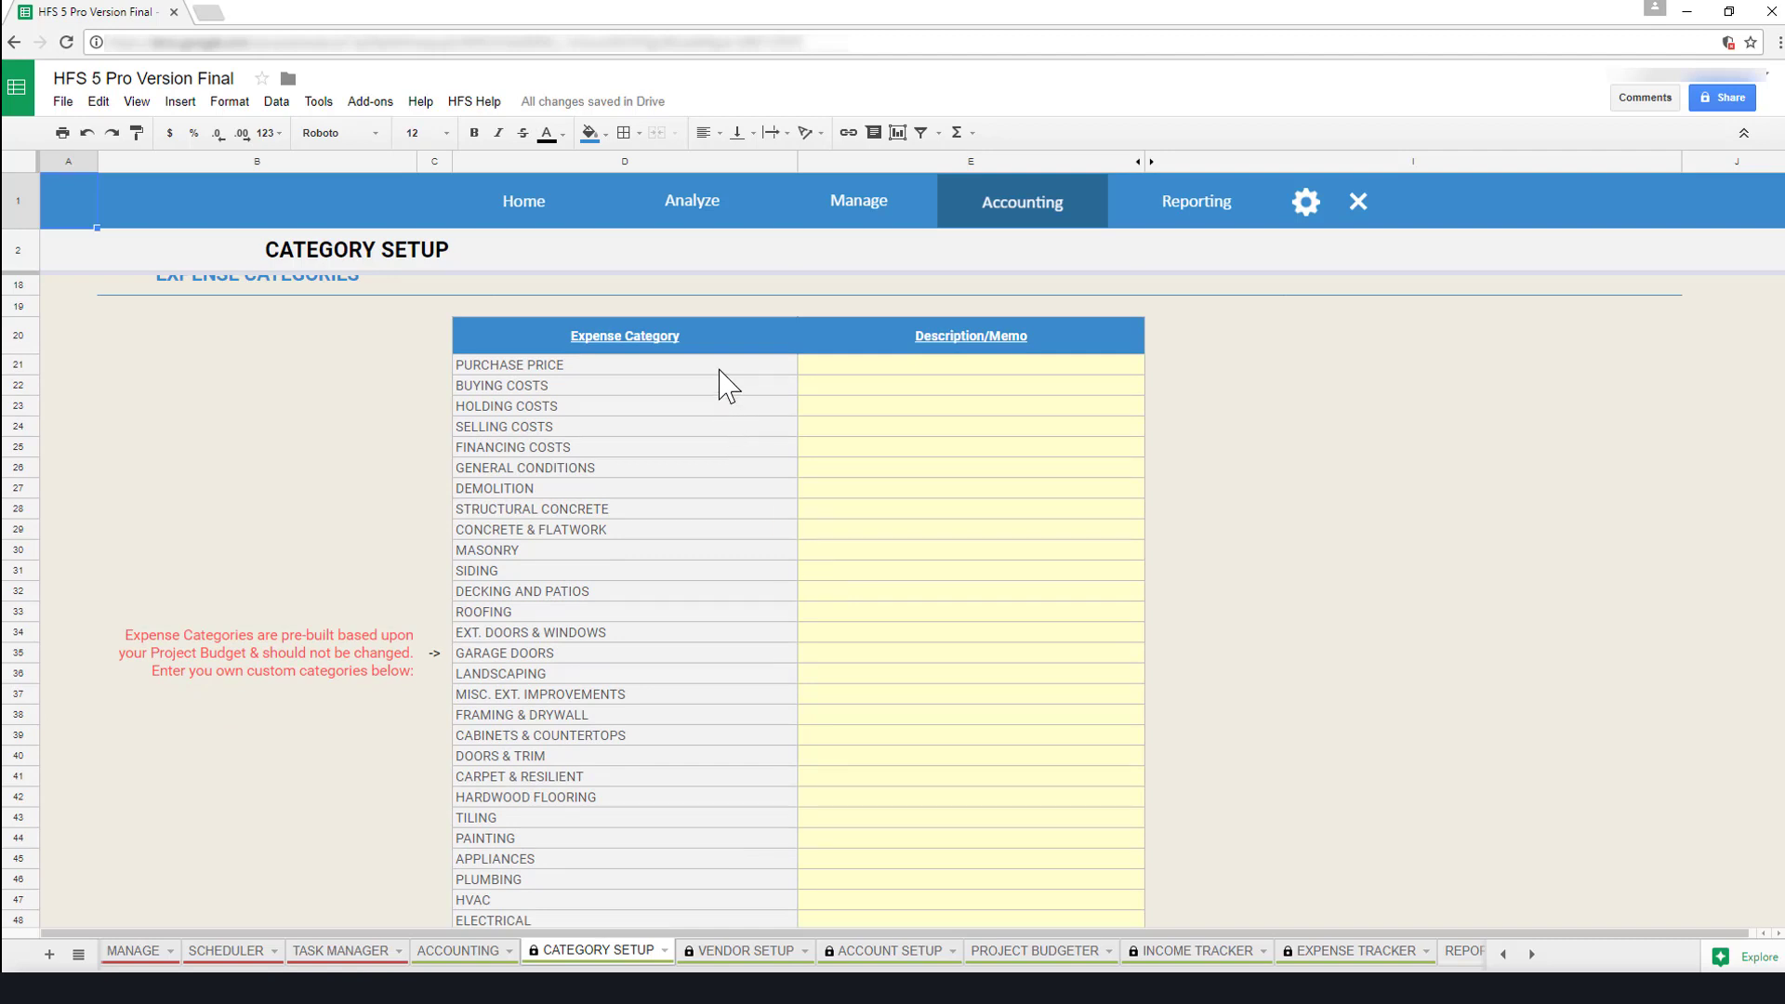
{"action": "left_click_drag", "start_coordinate": [722, 368], "coordinate": [714, 865]}
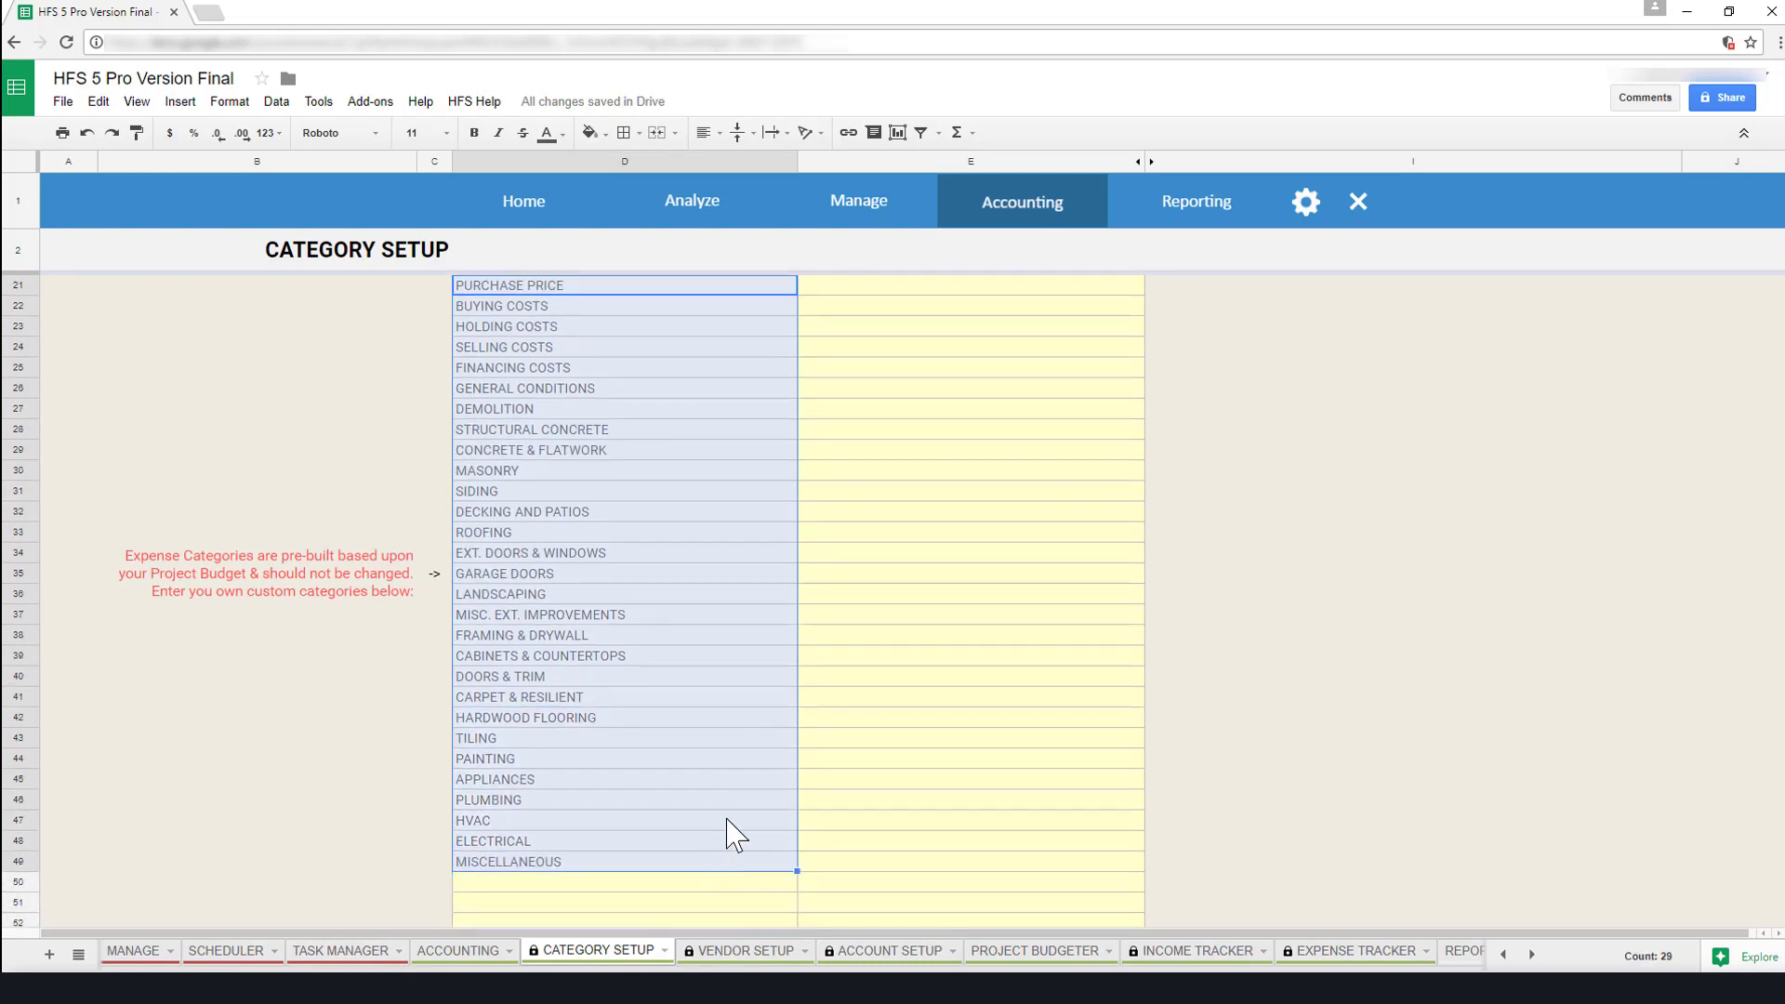
Add the custom expense category MISCELLANEOUS MATERIALS in the first empty yellow cell below Miscellaneous
{"action": "scroll", "coordinate": [816, 693], "scroll_direction": "down", "scroll_amount": 3}
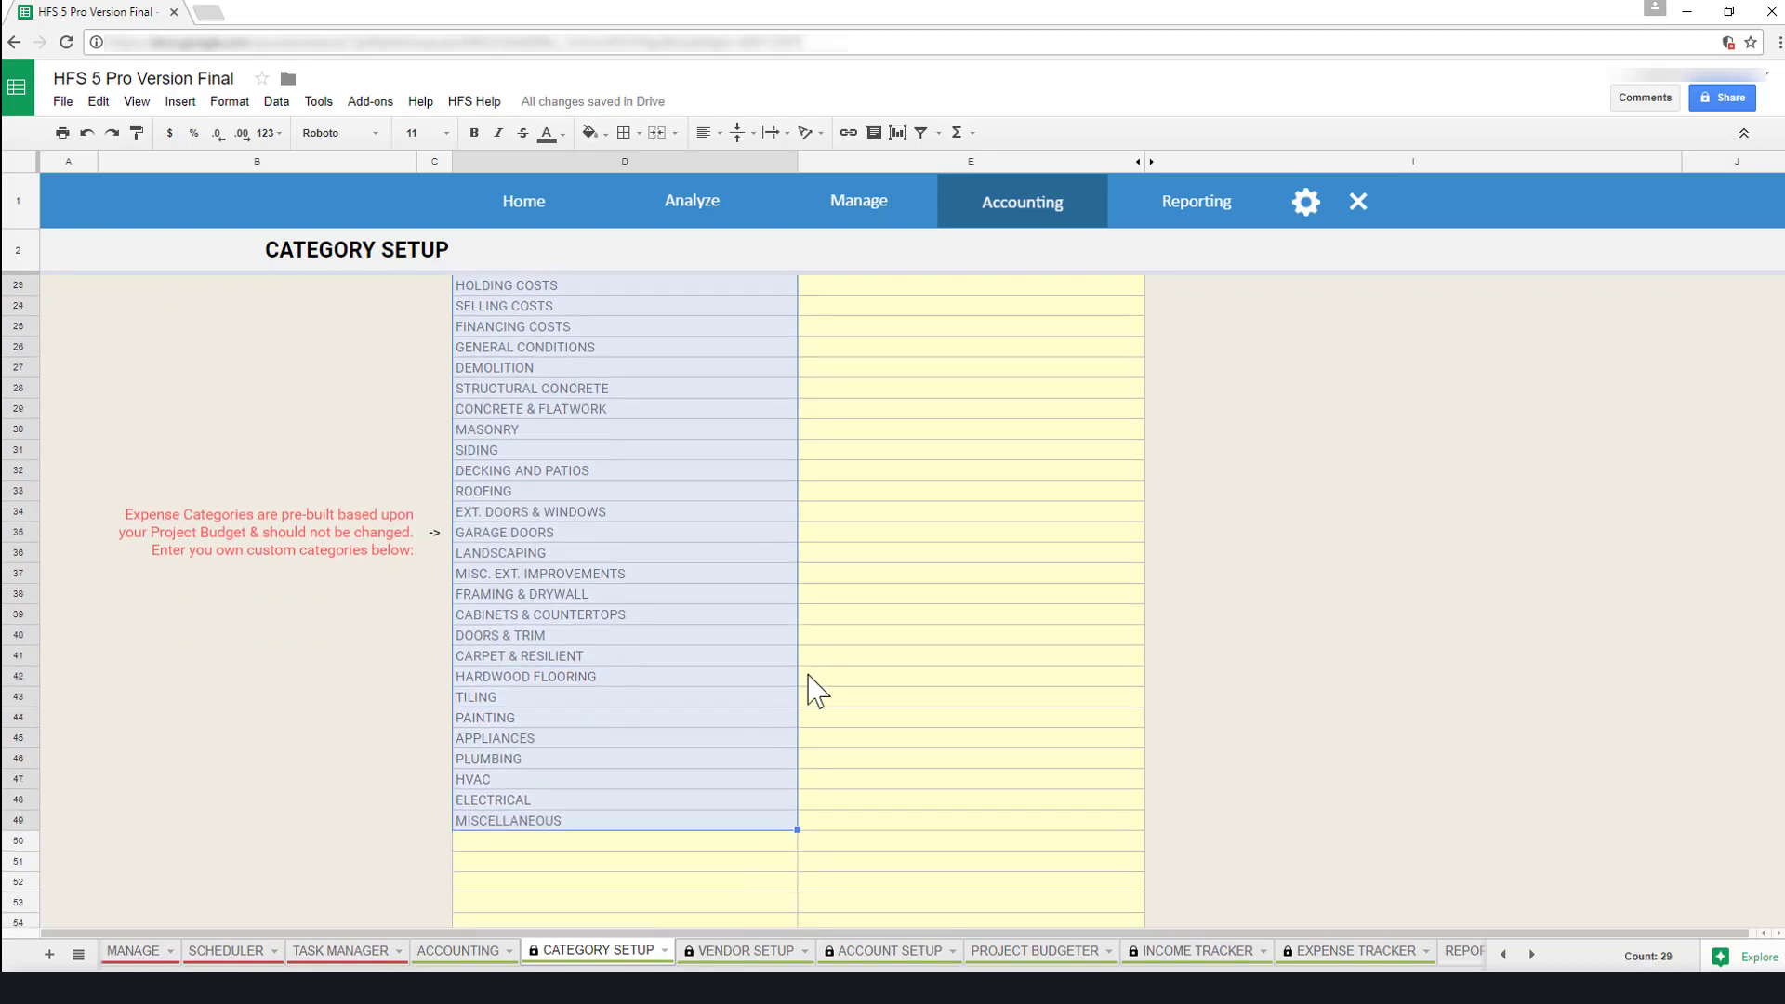
{"action": "left_click", "coordinate": [730, 699]}
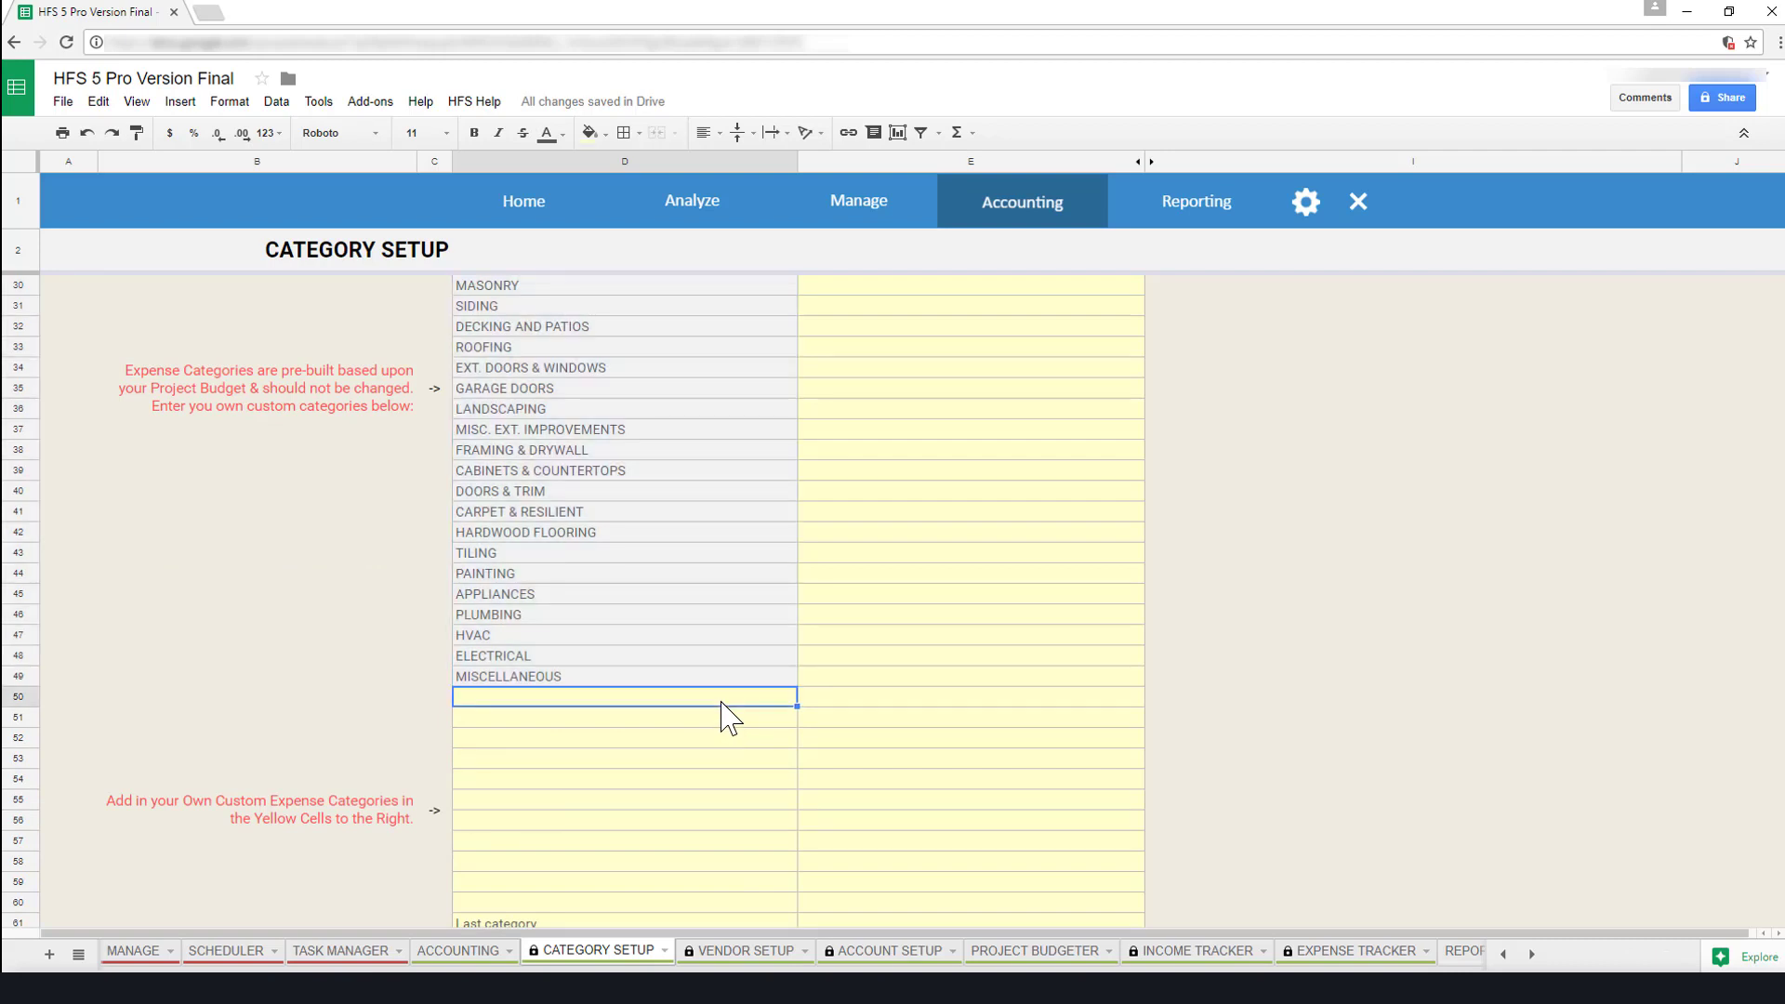
{"action": "type", "text": "MISCELLANEOUS M"}
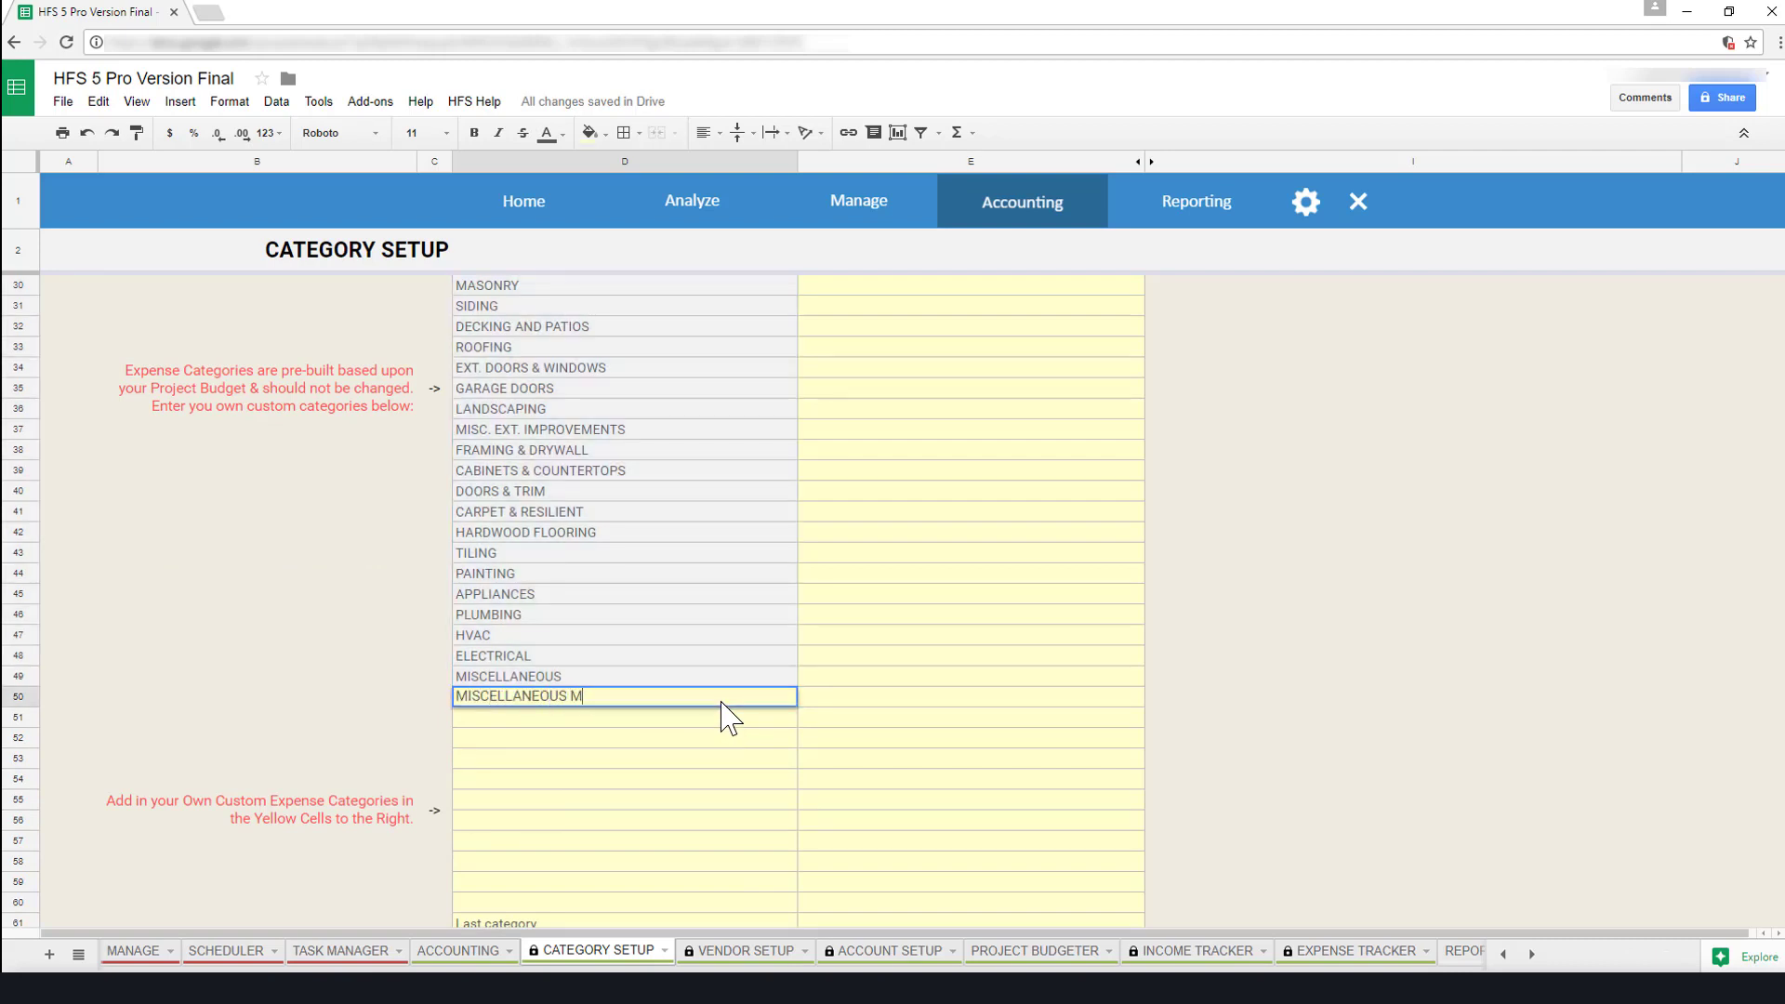
{"action": "type", "text": "ATERIALS"}
{"action": "key", "text": "Return"}
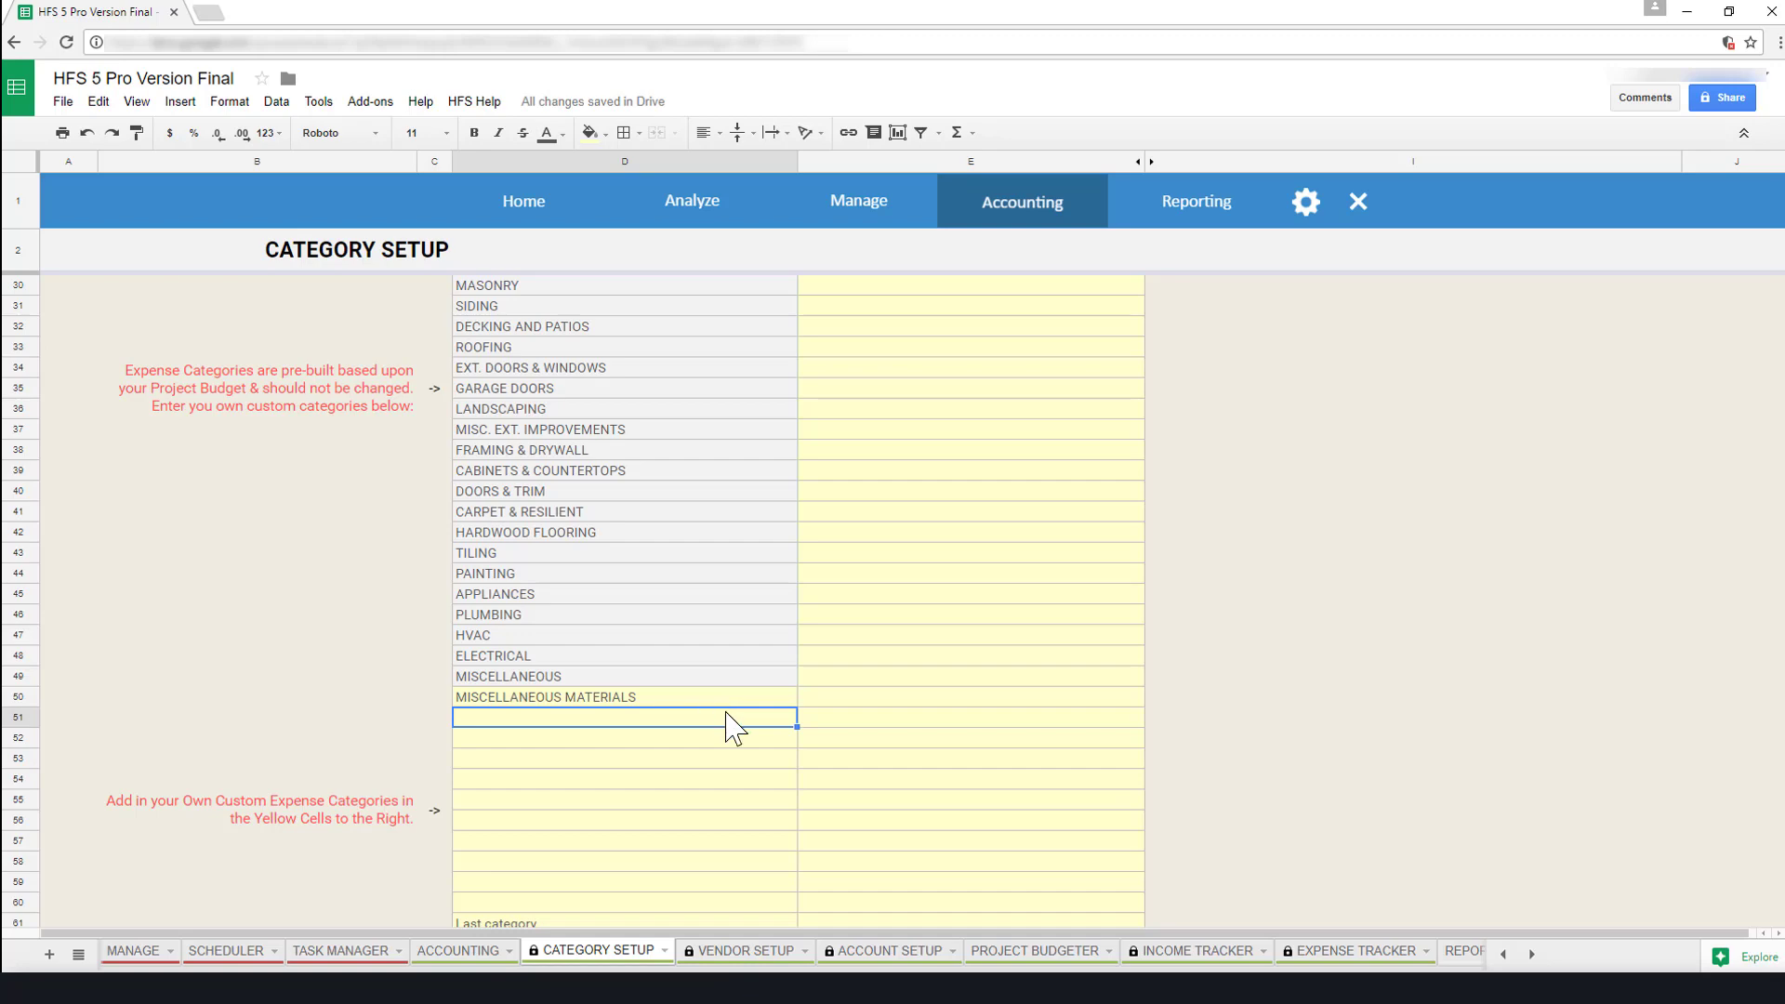
Open the Expense Tracker and review the expense type choices for the property purchase entry
{"action": "left_click", "coordinate": [991, 191]}
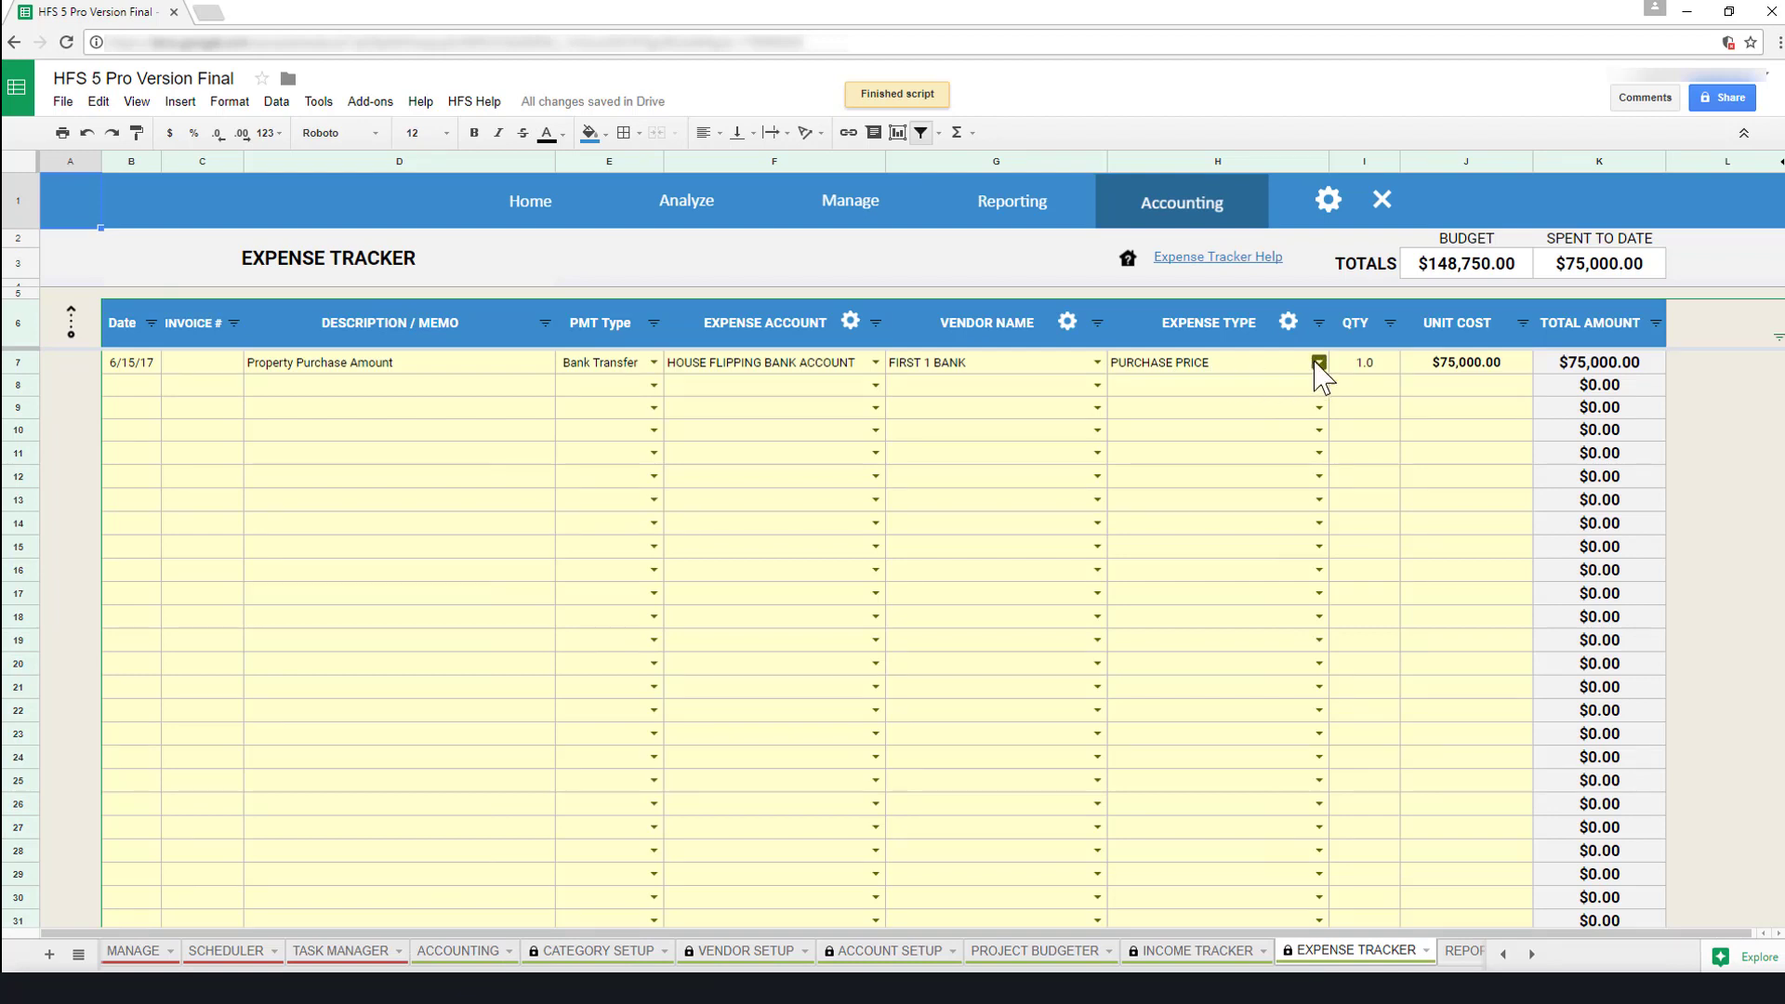
{"action": "left_click", "coordinate": [1319, 363]}
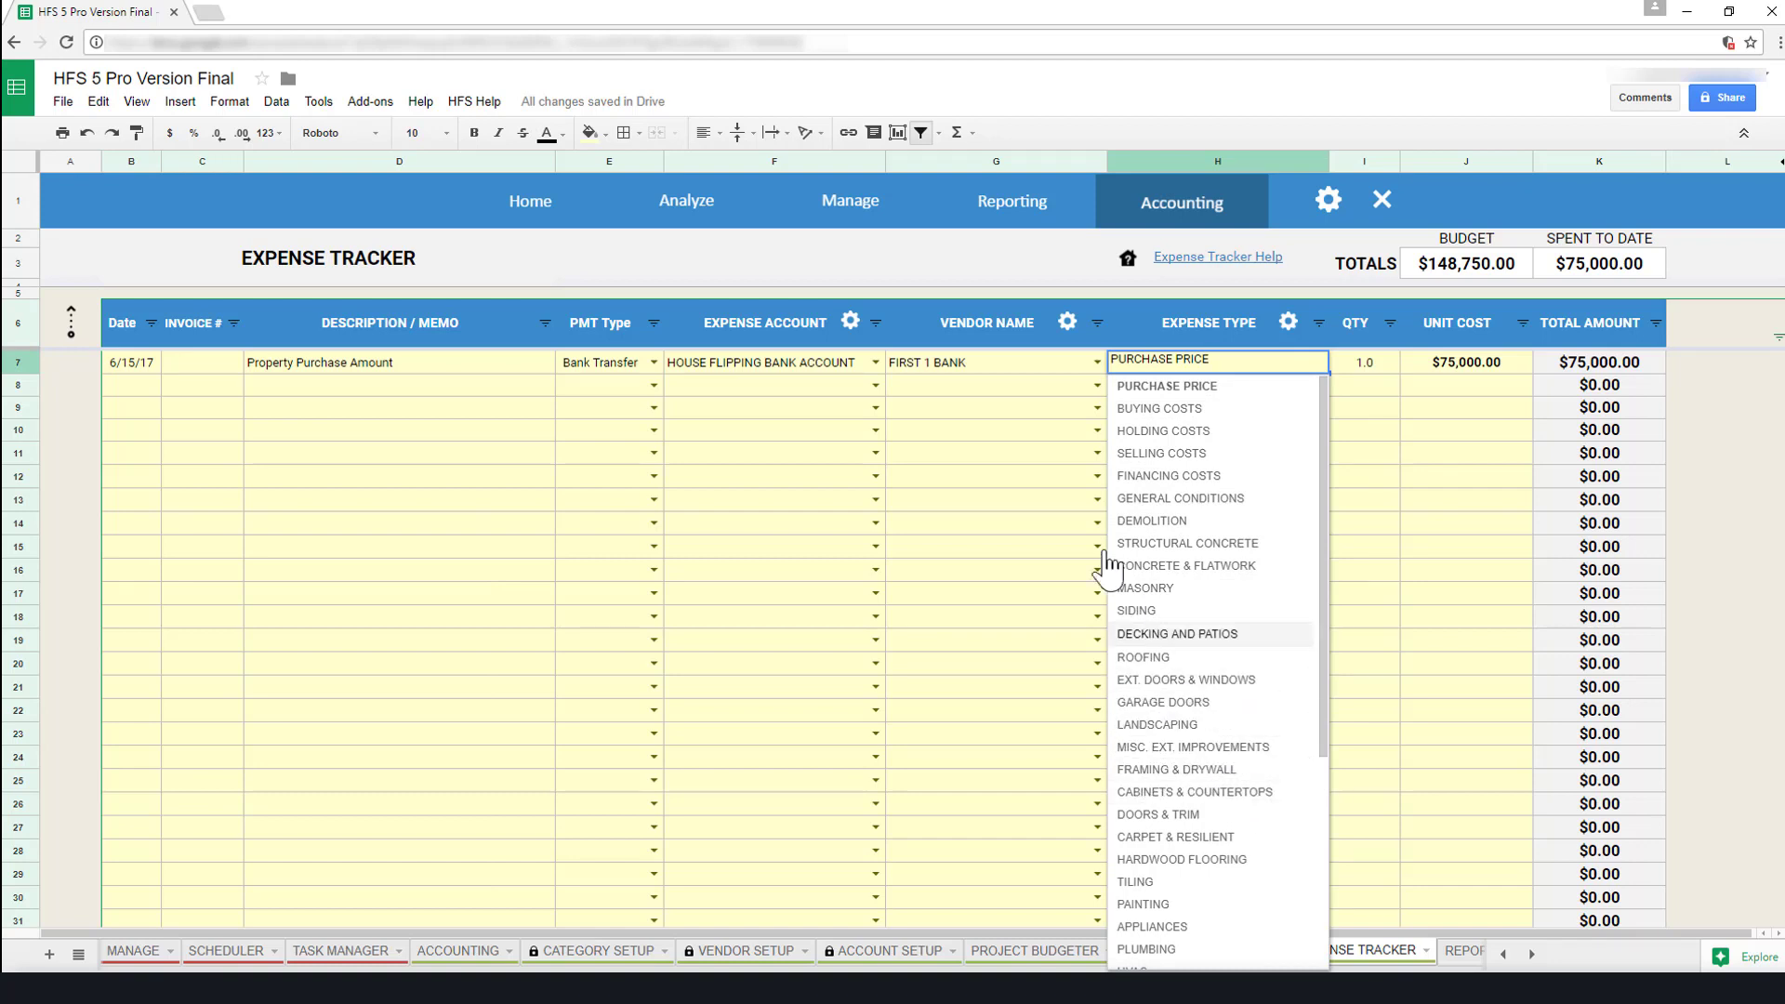
{"action": "left_click", "coordinate": [1030, 367]}
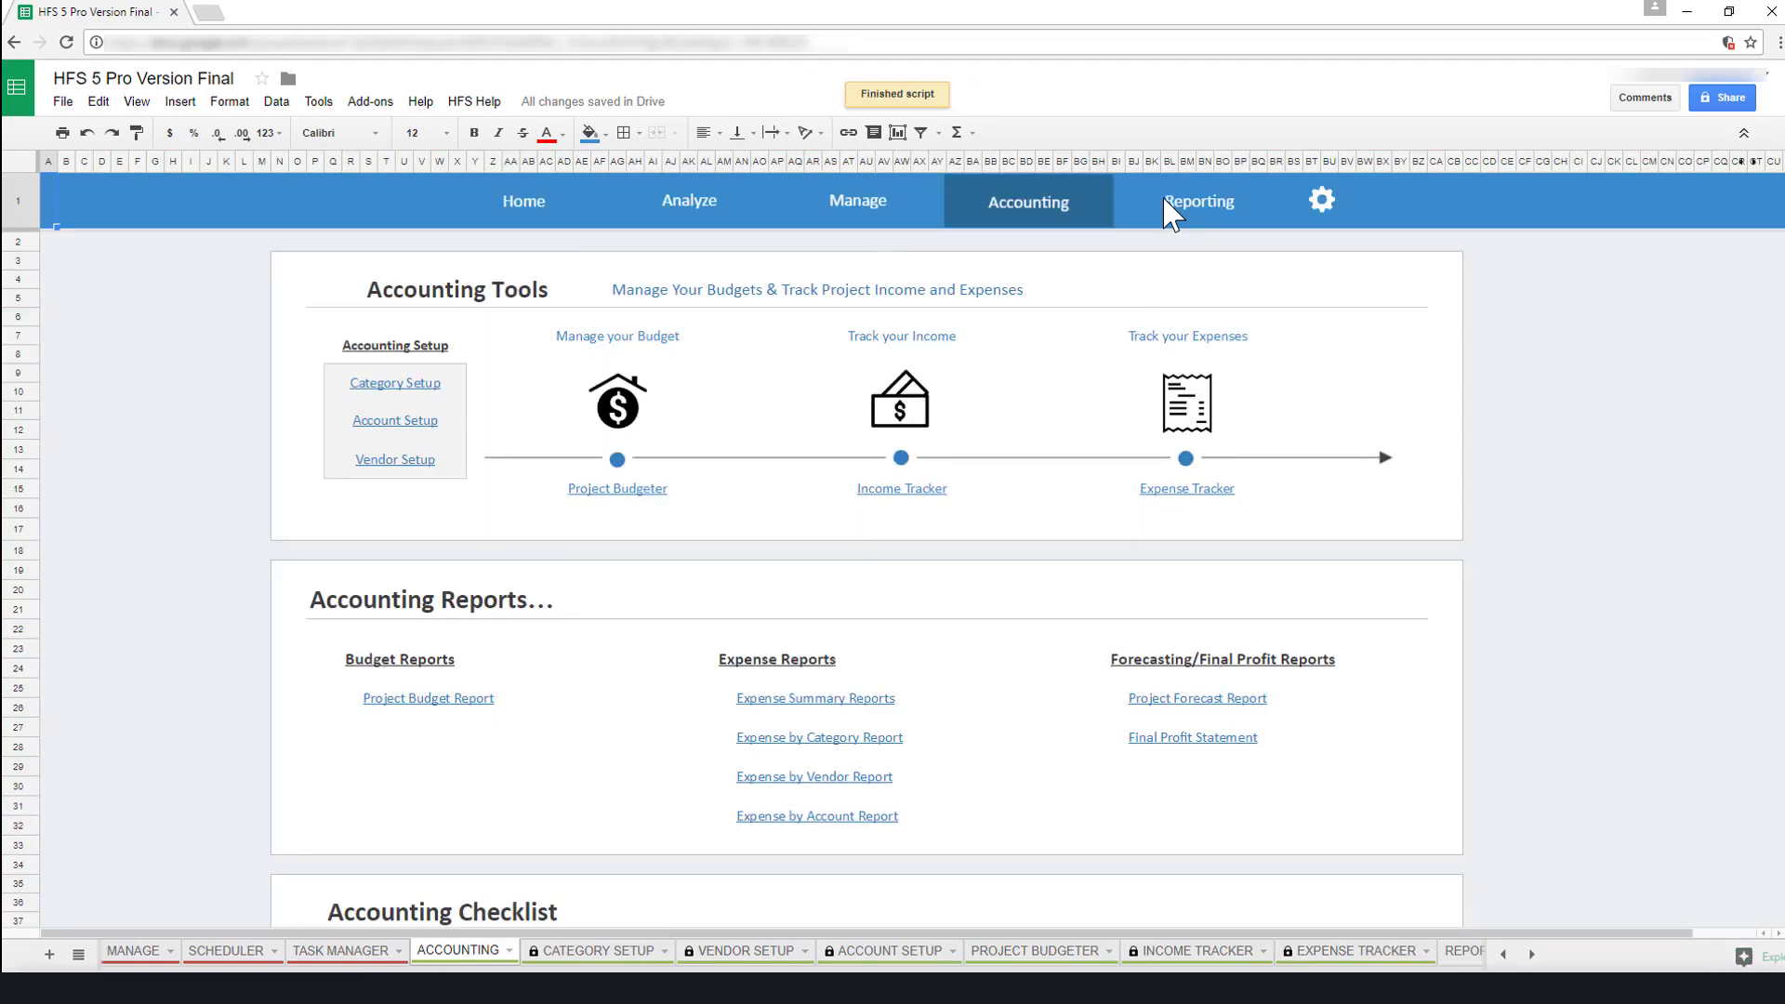
Open Account Setup and add "Southwest Credit Card" as the account name in line 5
{"action": "left_click", "coordinate": [431, 426]}
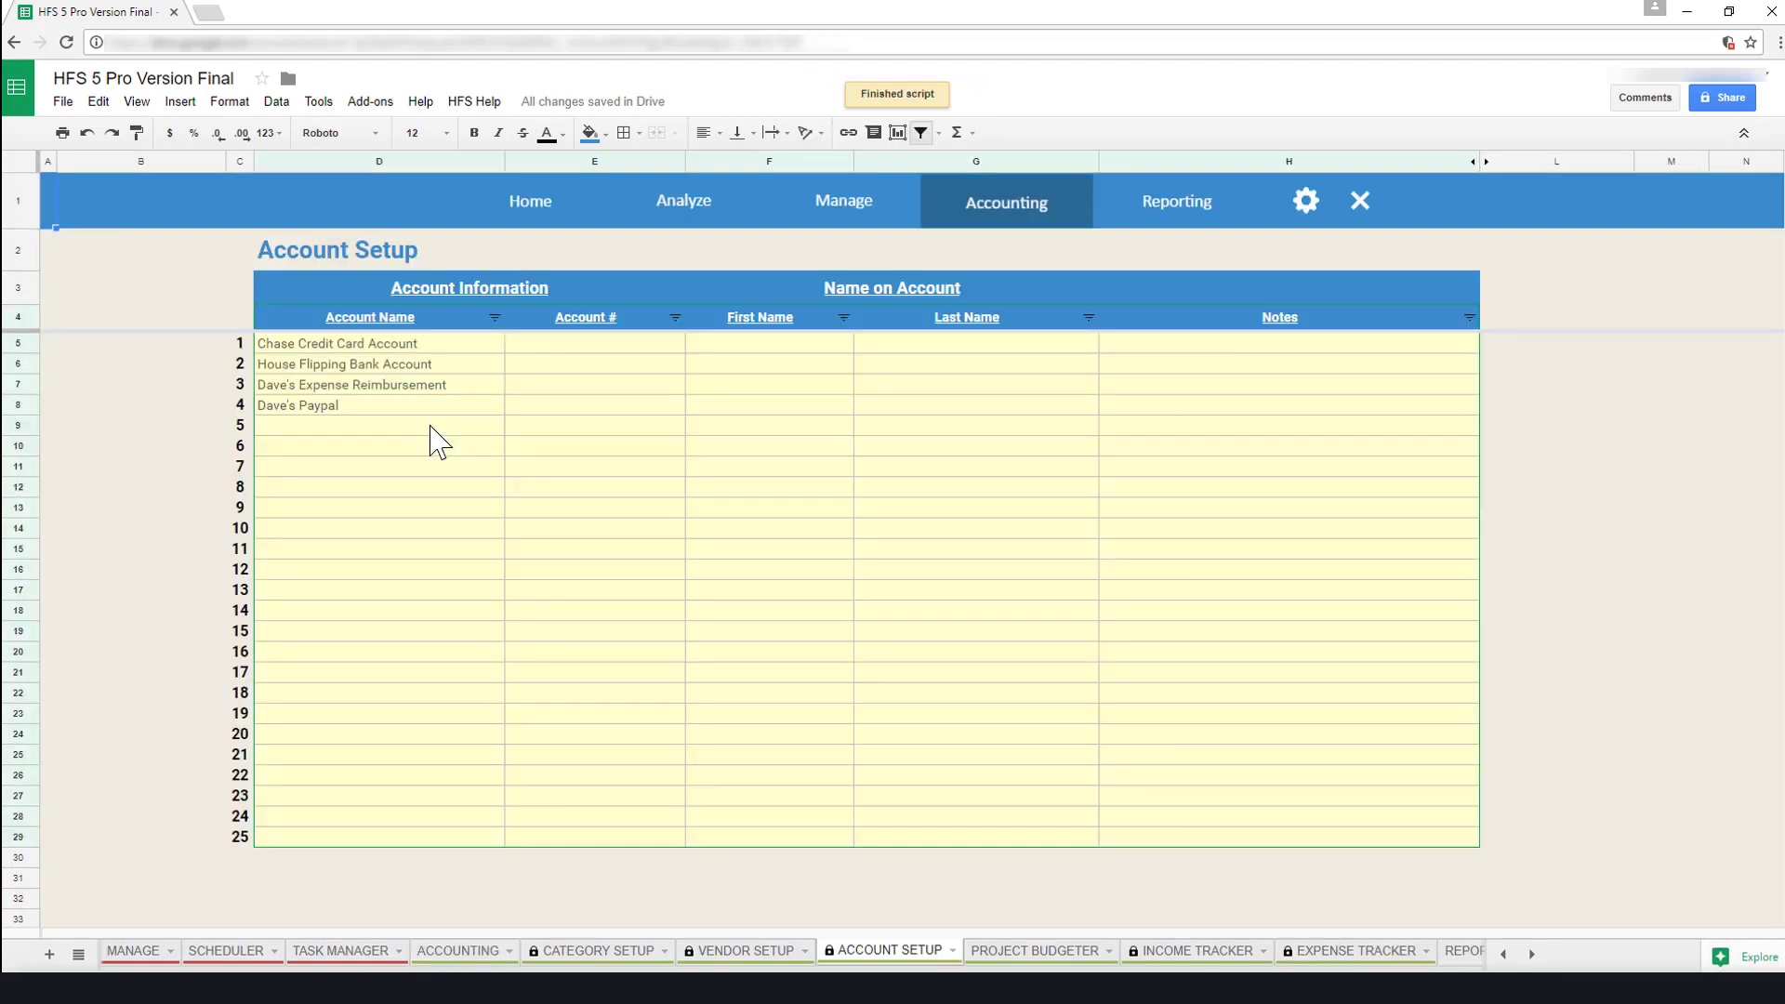
{"action": "left_click", "coordinate": [476, 347]}
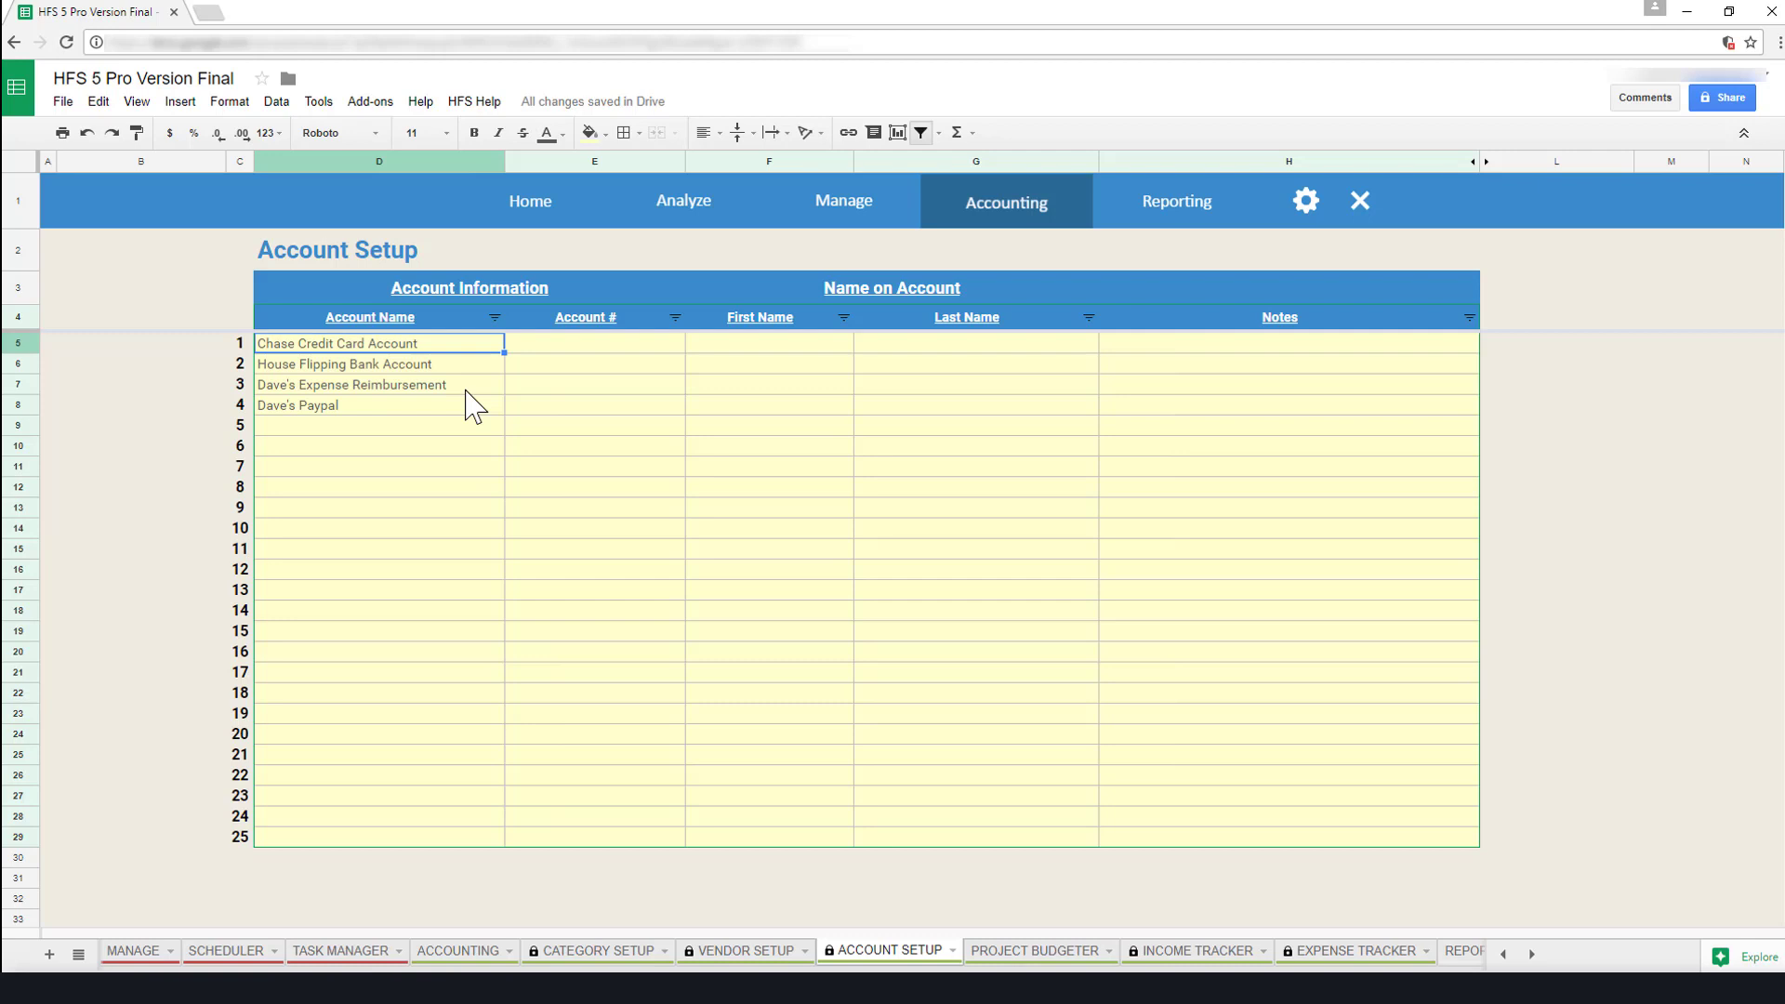
{"action": "left_click", "coordinate": [457, 426]}
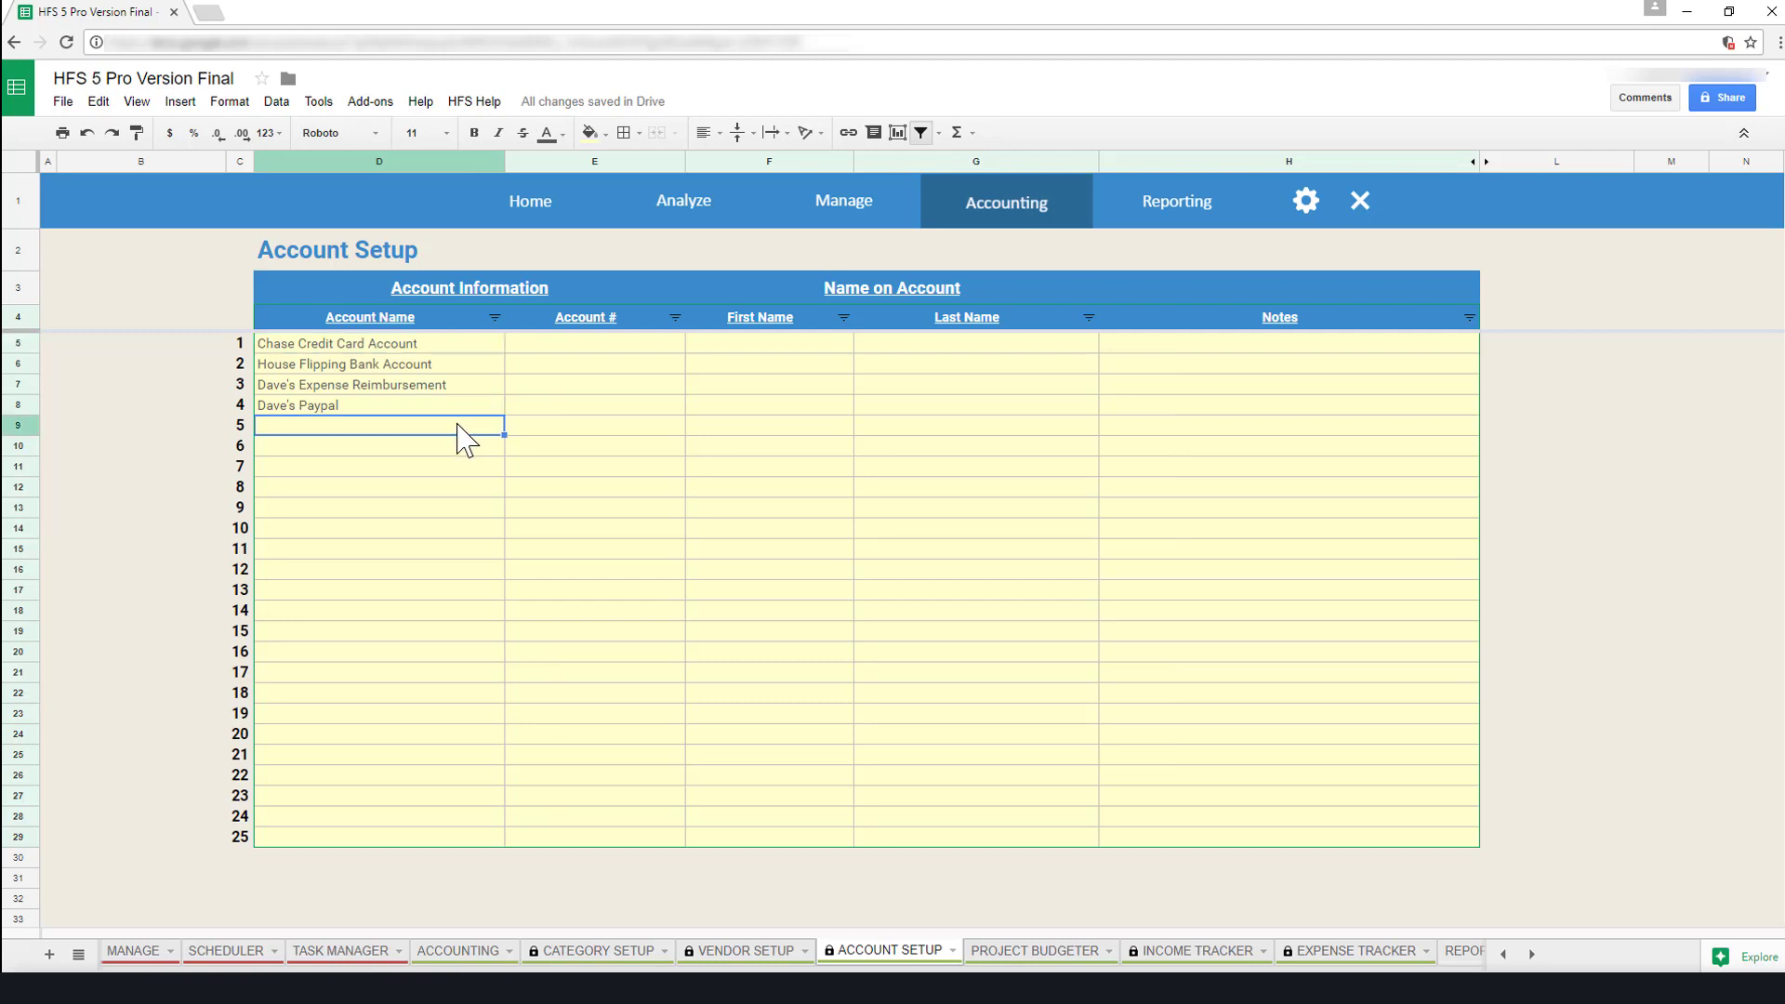
{"action": "type", "text": "Southwest Credit Card"}
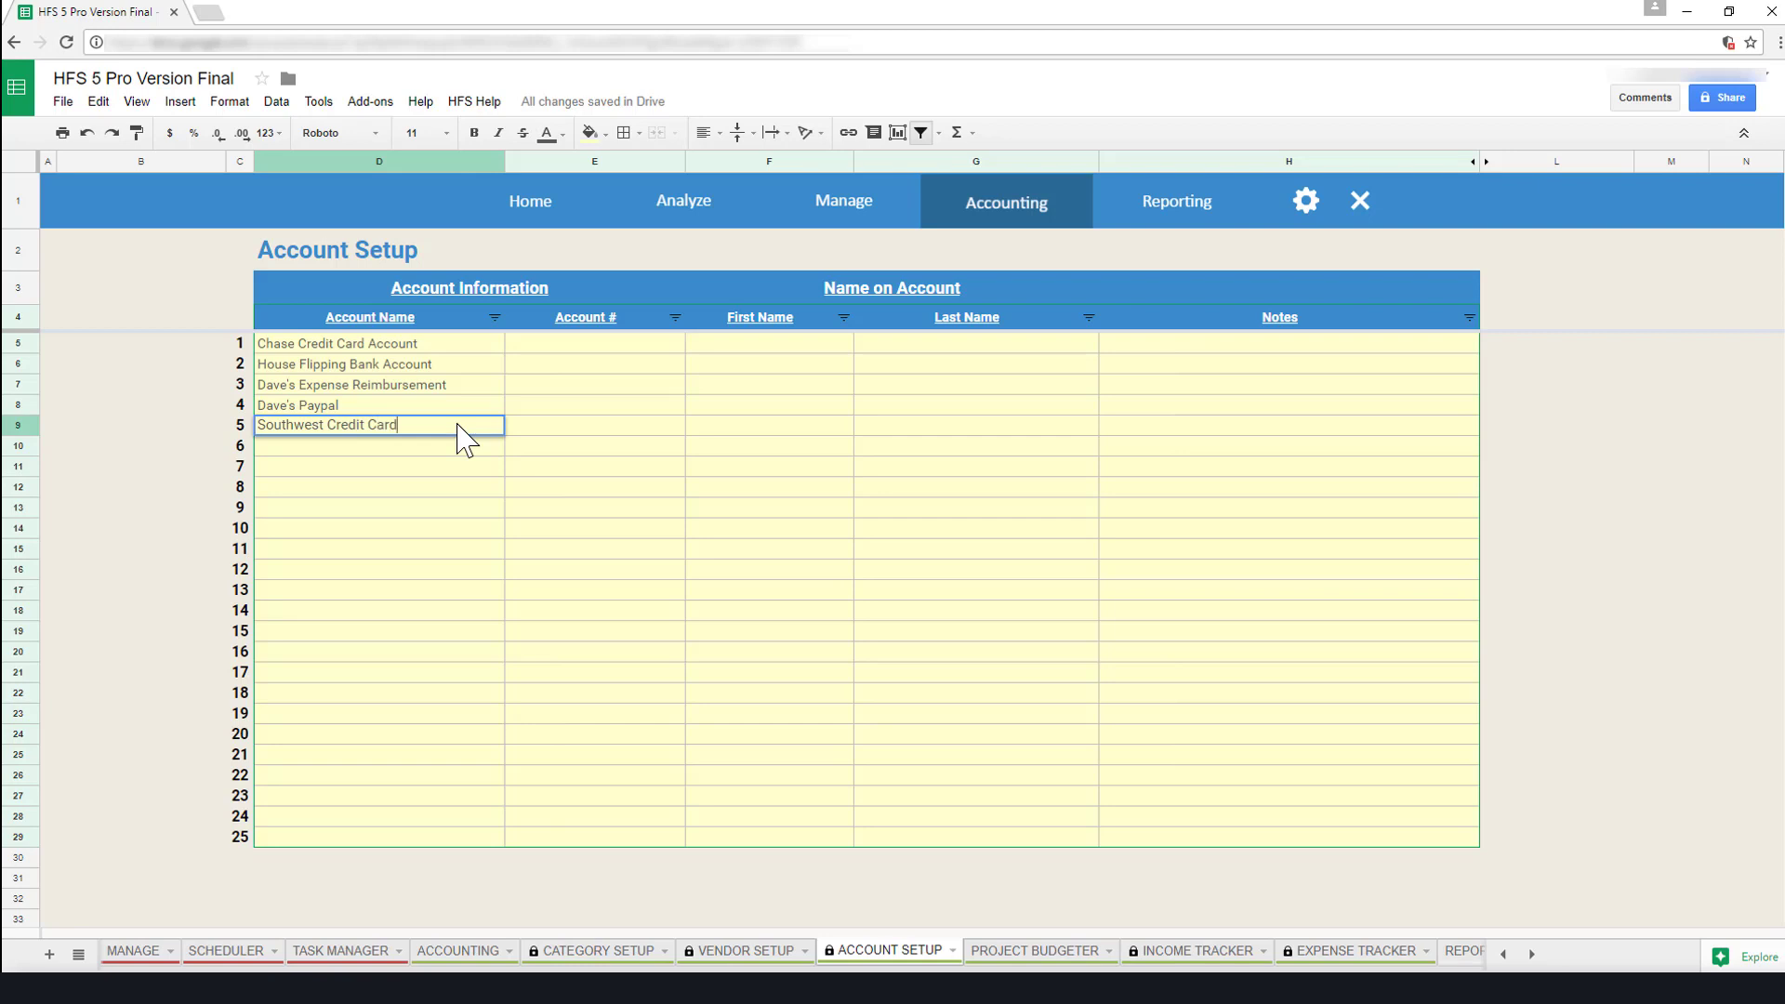
{"action": "key", "text": "Return"}
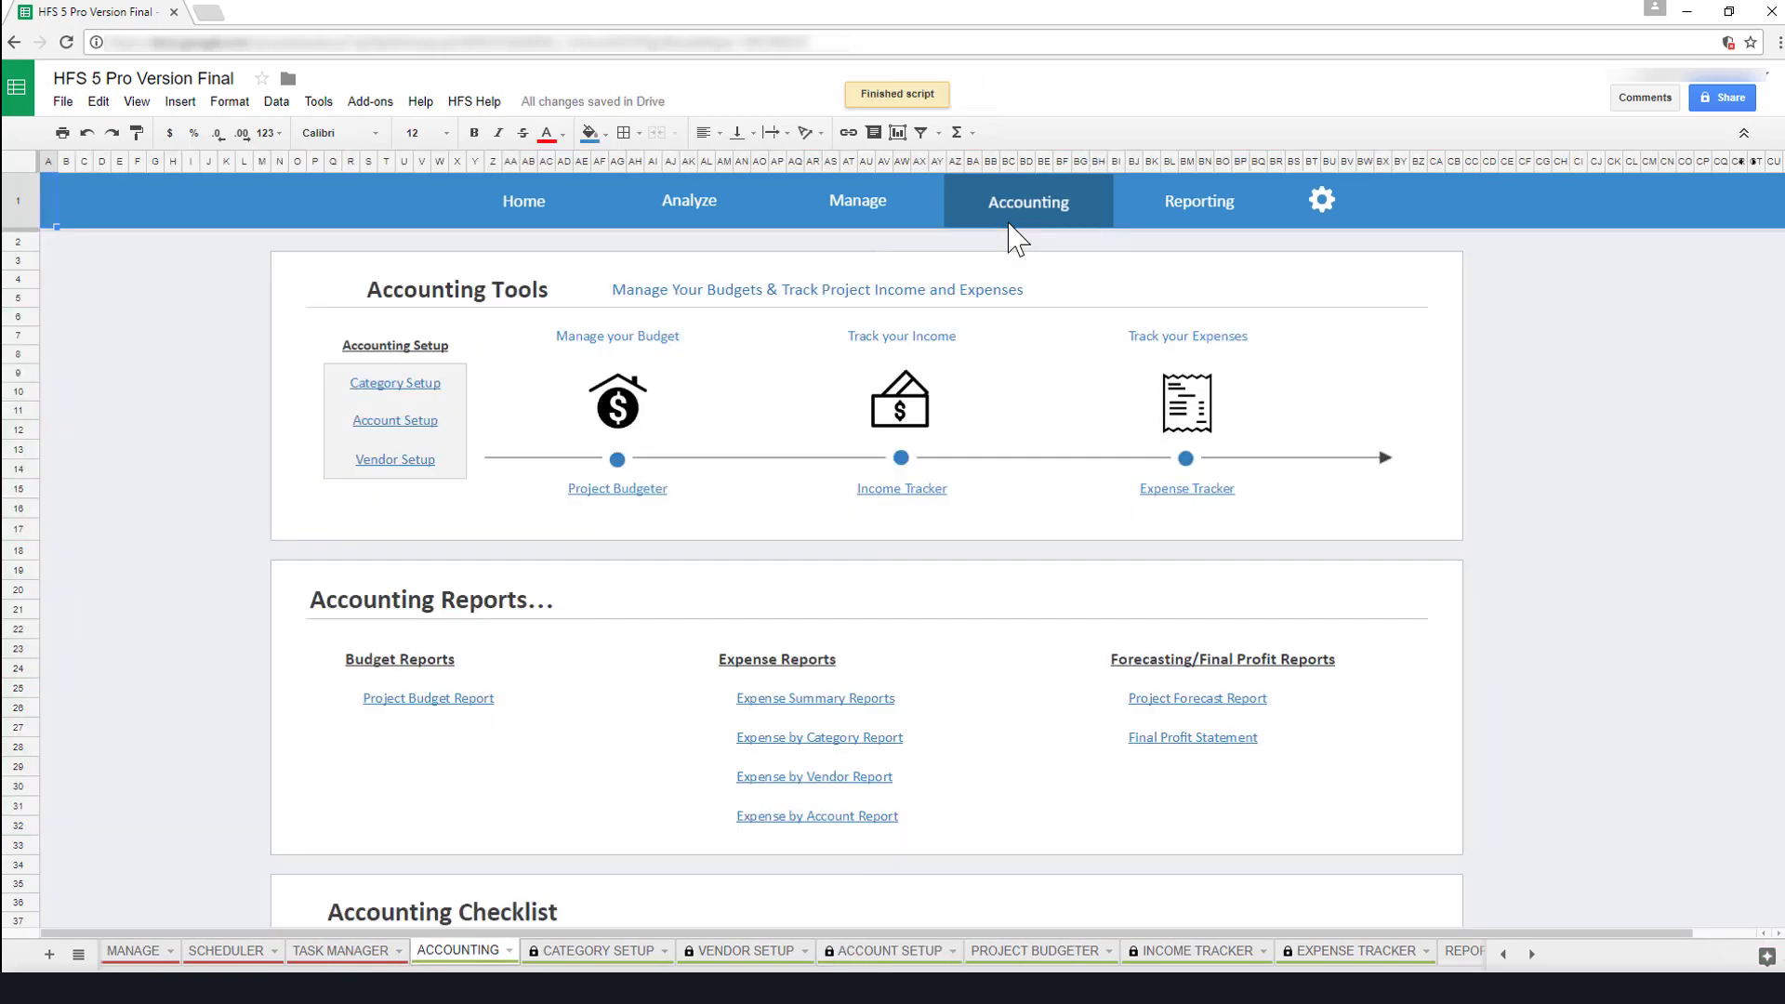
Check the expense account choices for the first Expense Tracker entry and pick HOUSE FLIPPING BANK ACCOUNT
{"action": "left_click", "coordinate": [1162, 402]}
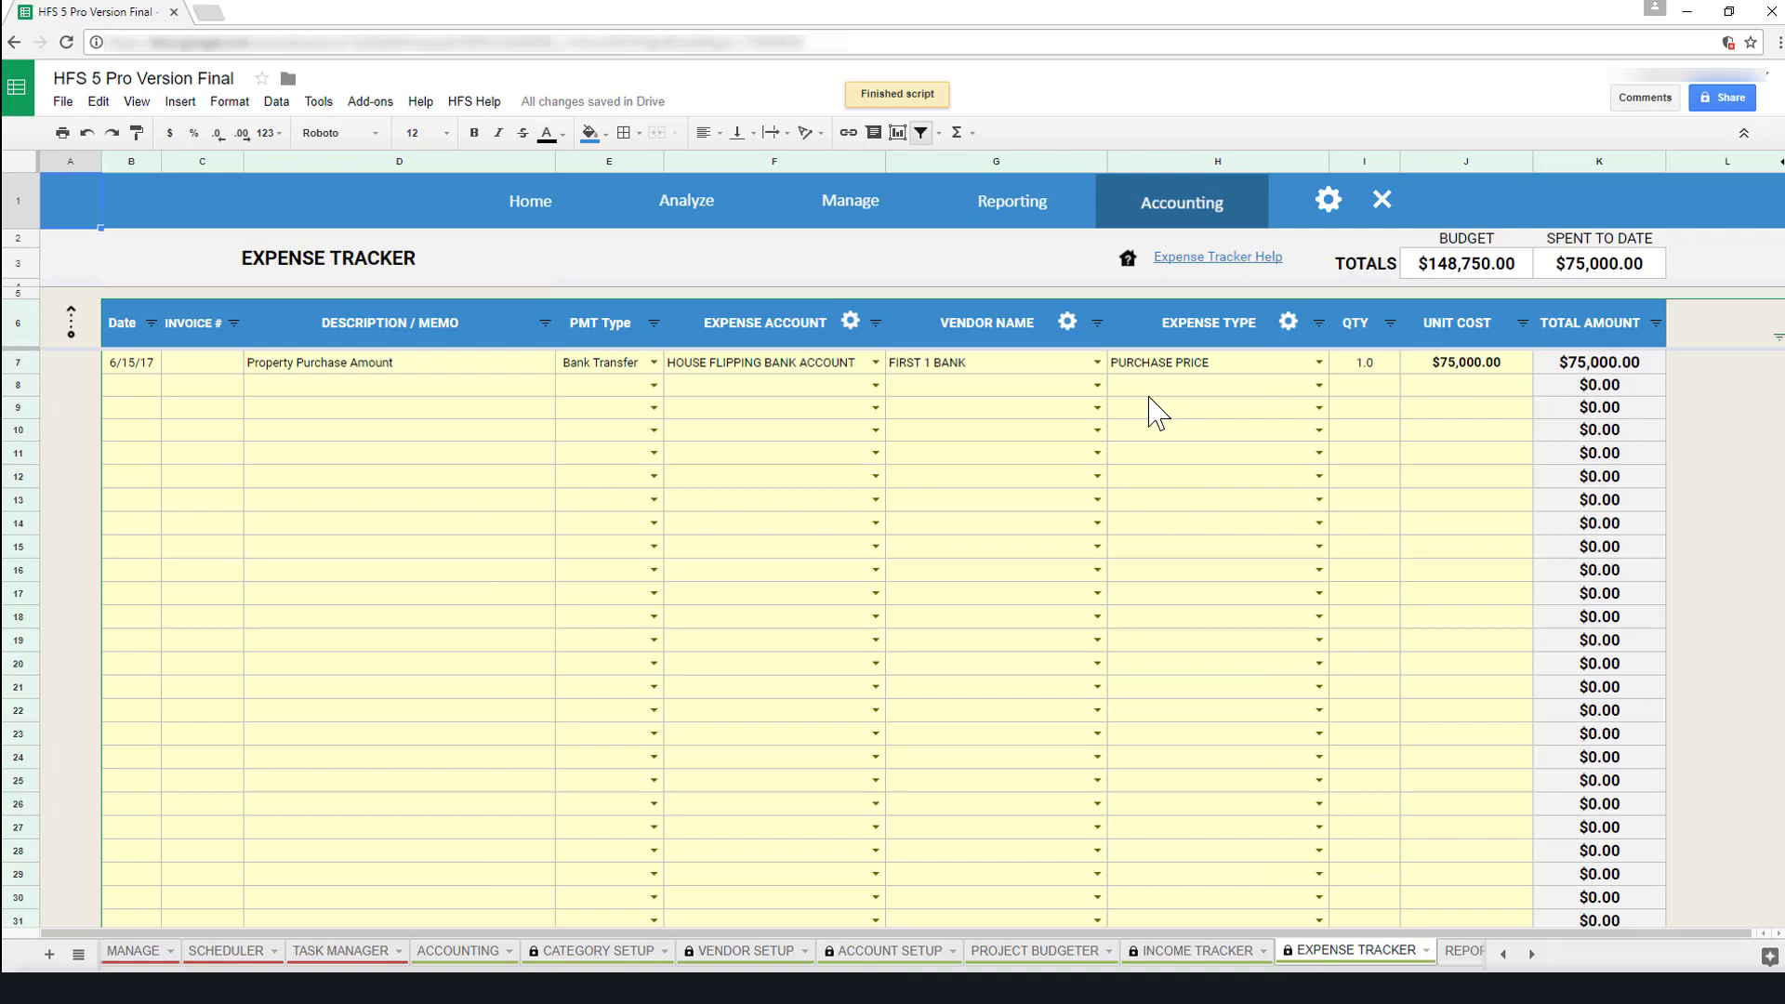
{"action": "left_click", "coordinate": [876, 362]}
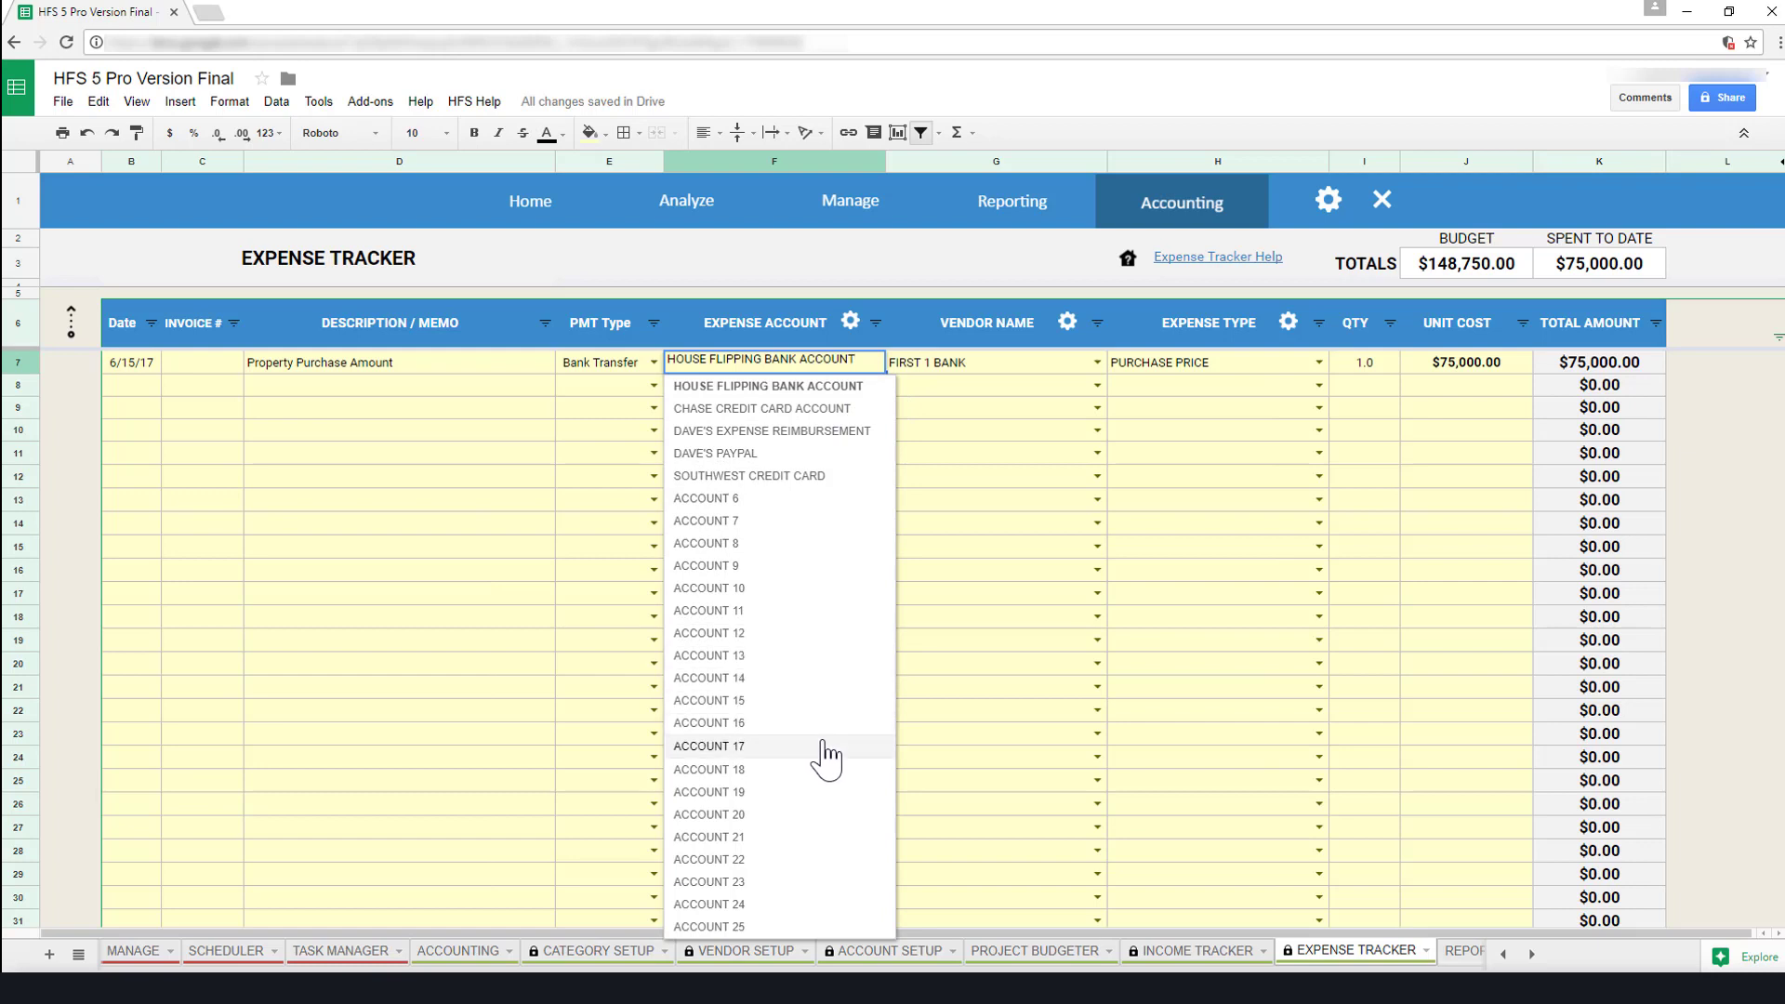
{"action": "left_click", "coordinate": [842, 387]}
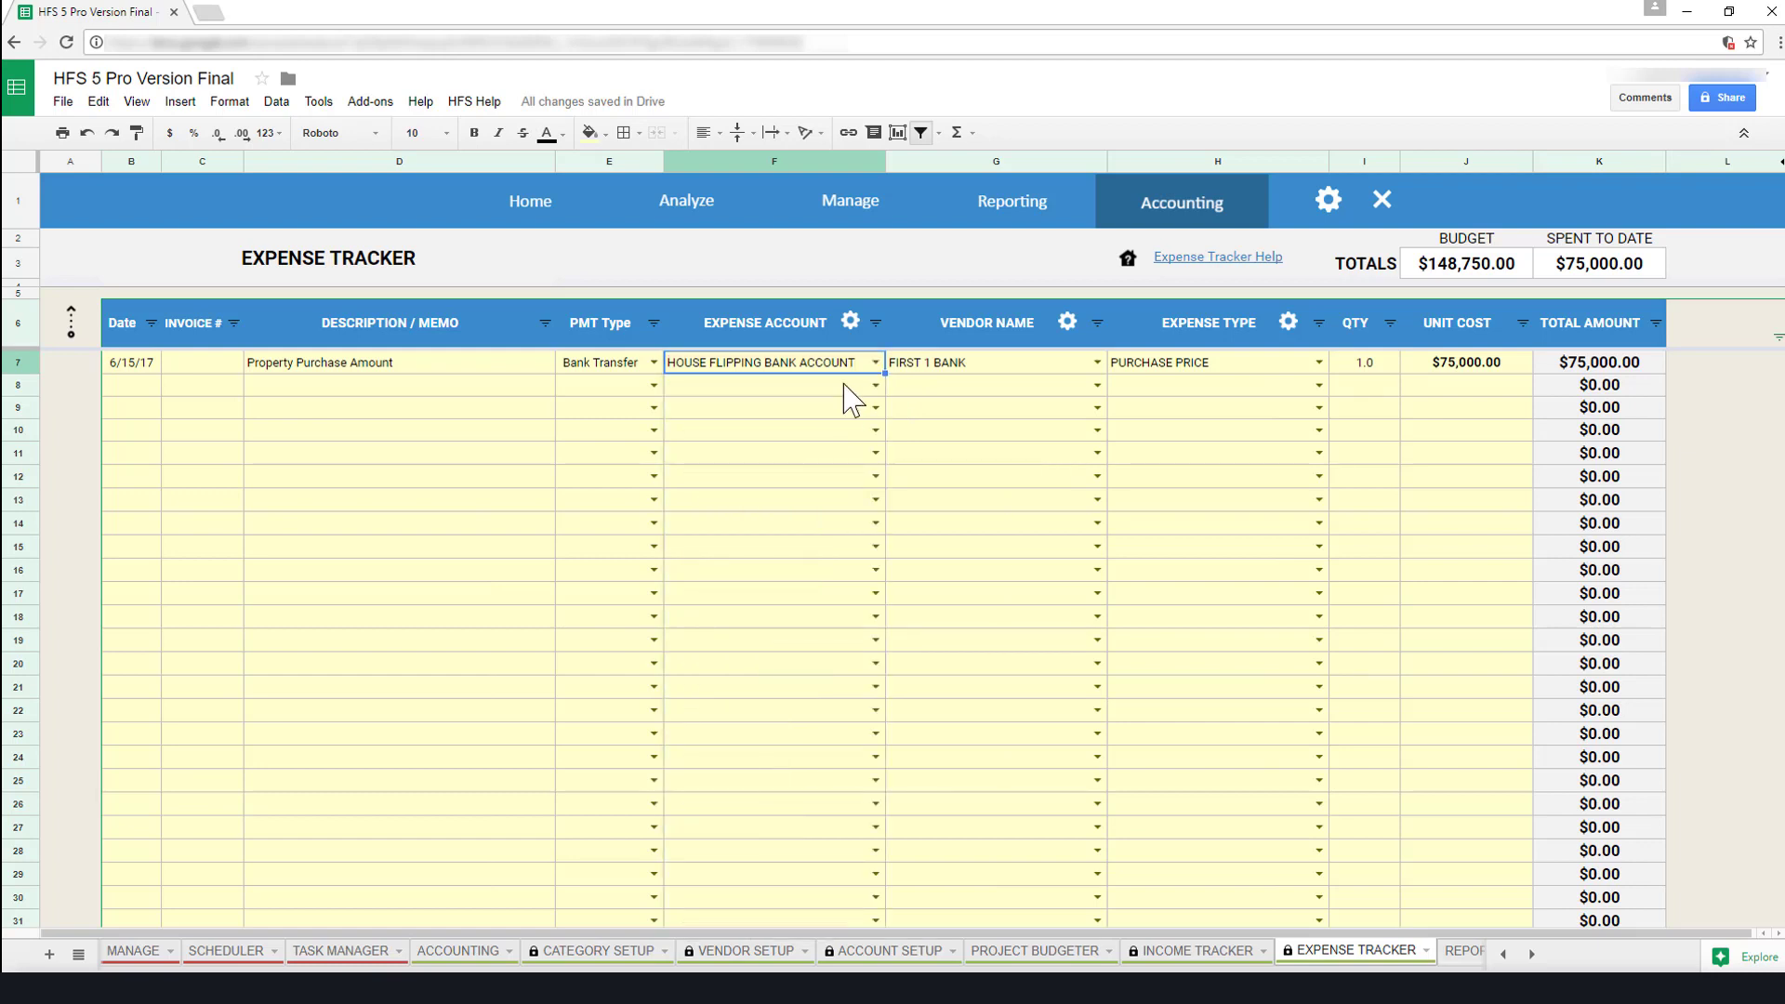
Open Vendor Setup and add "Menards Home Improvement" as the company name in line 9
{"action": "left_click", "coordinate": [1120, 223]}
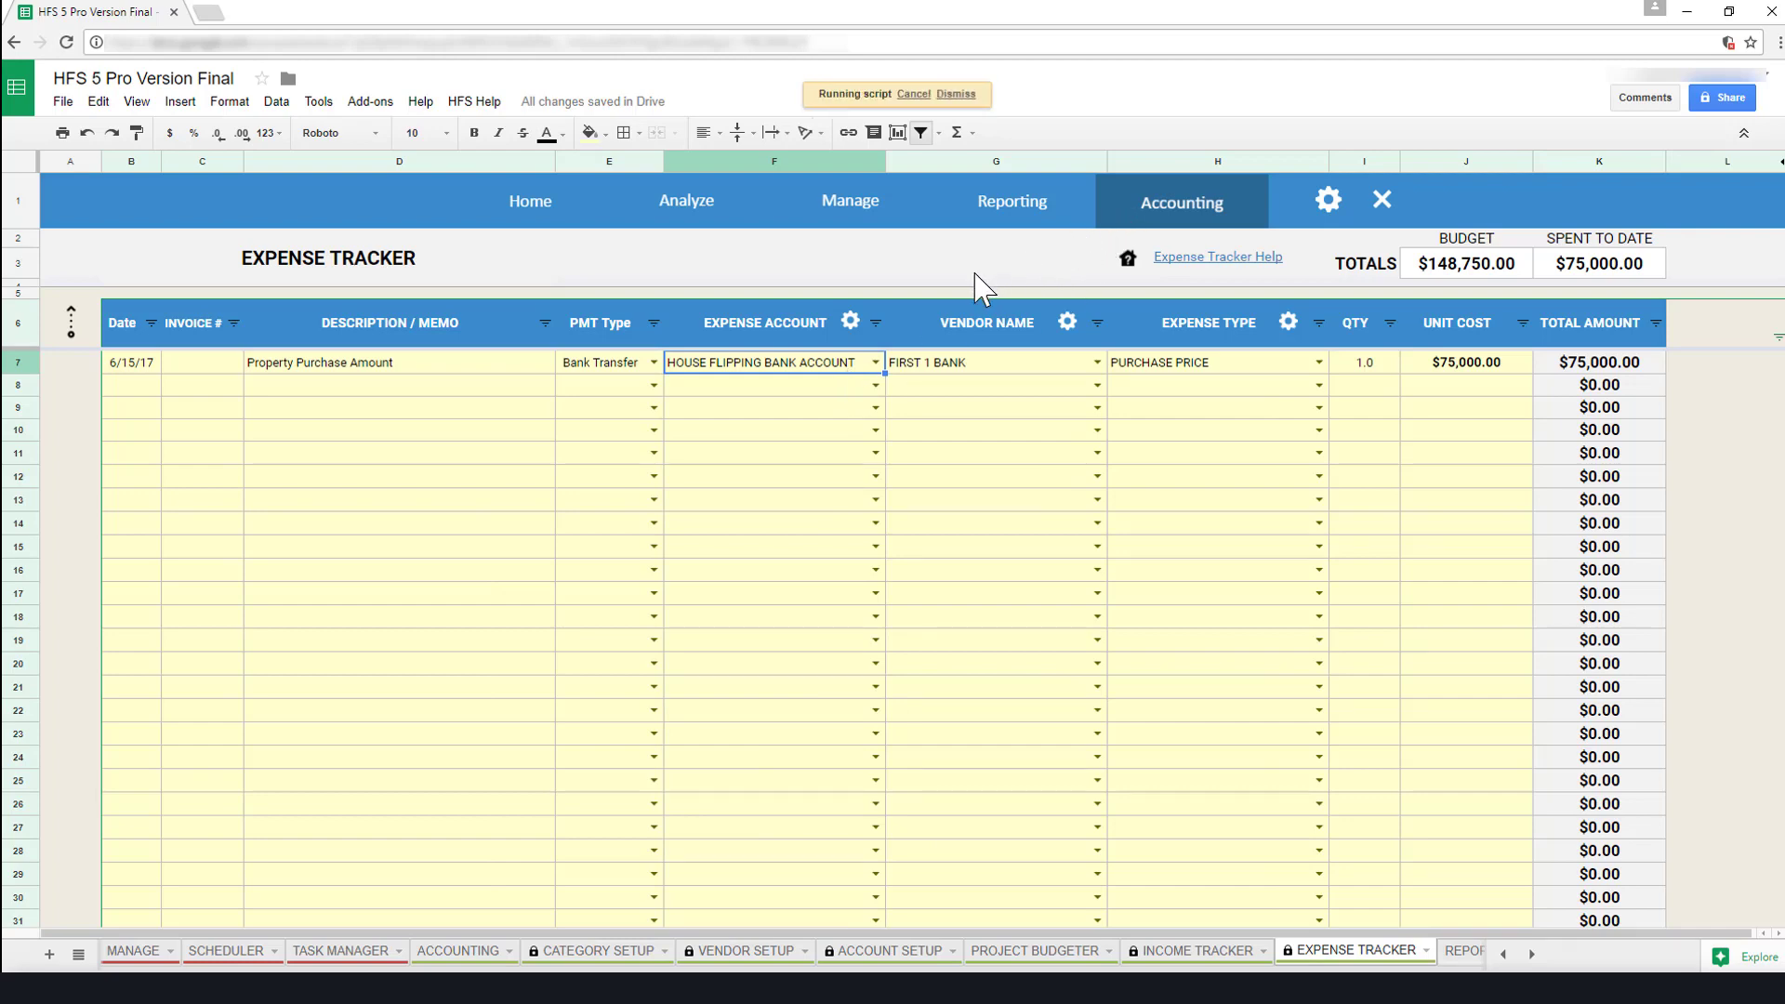
{"action": "left_click", "coordinate": [423, 468]}
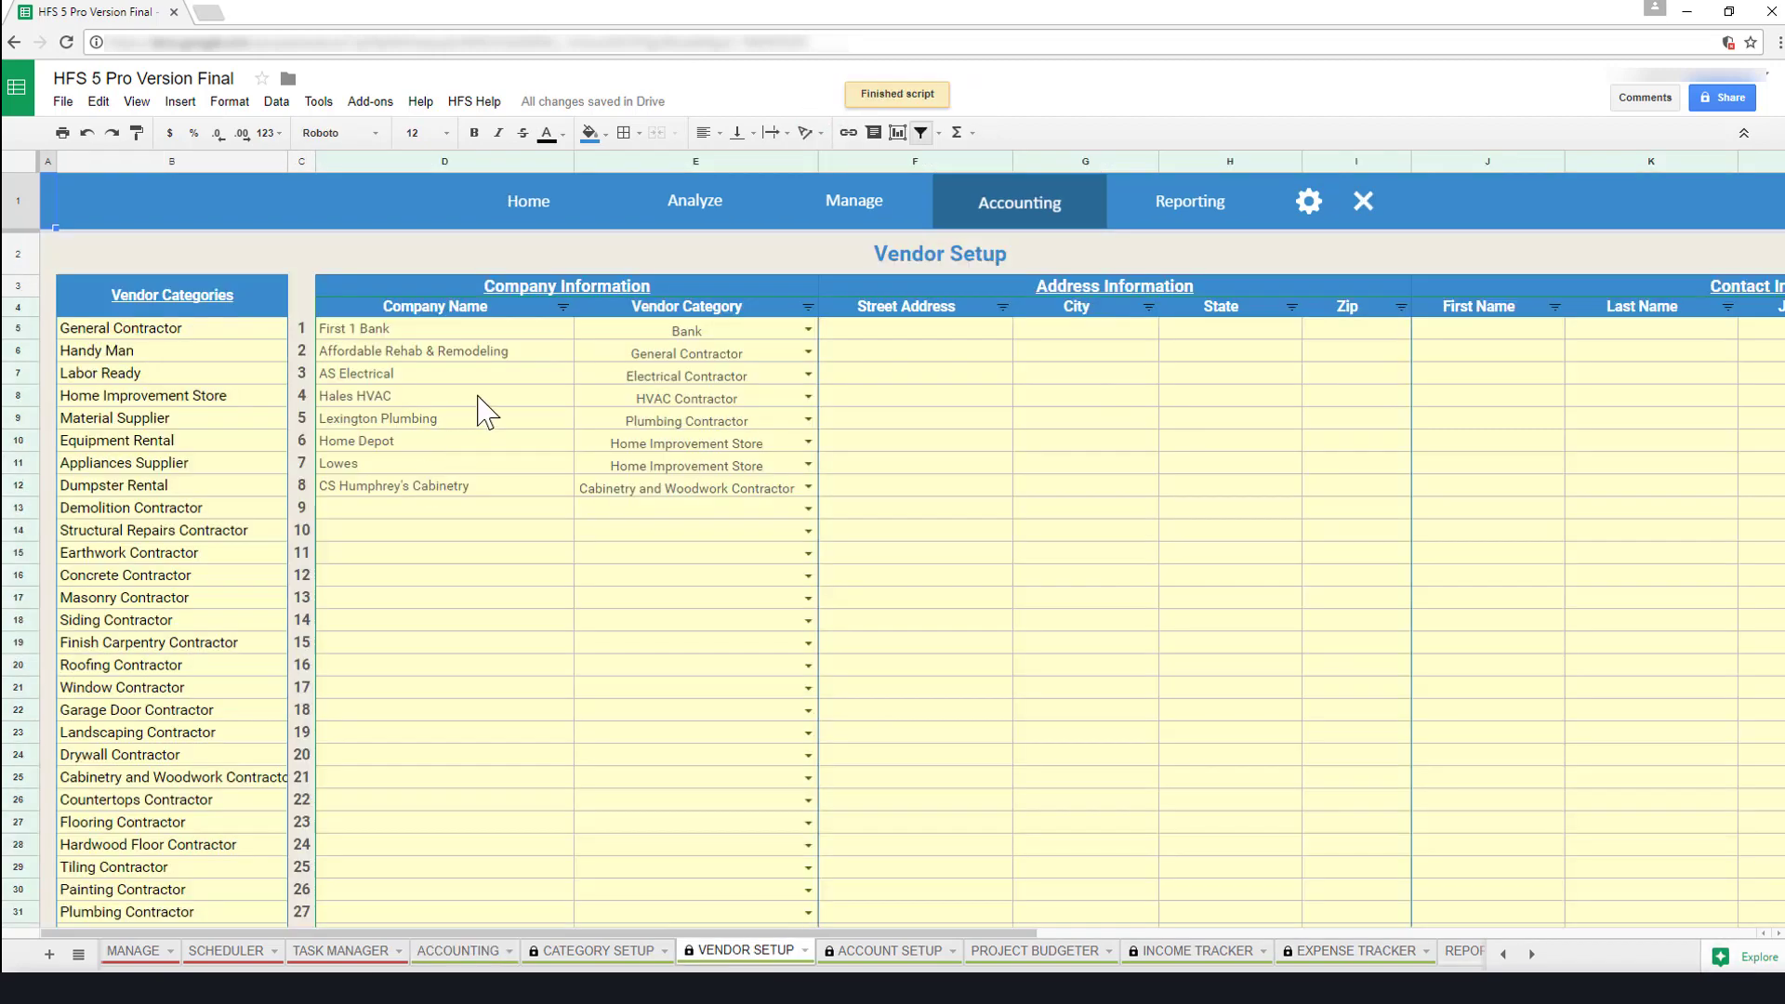
{"action": "left_click", "coordinate": [526, 332]}
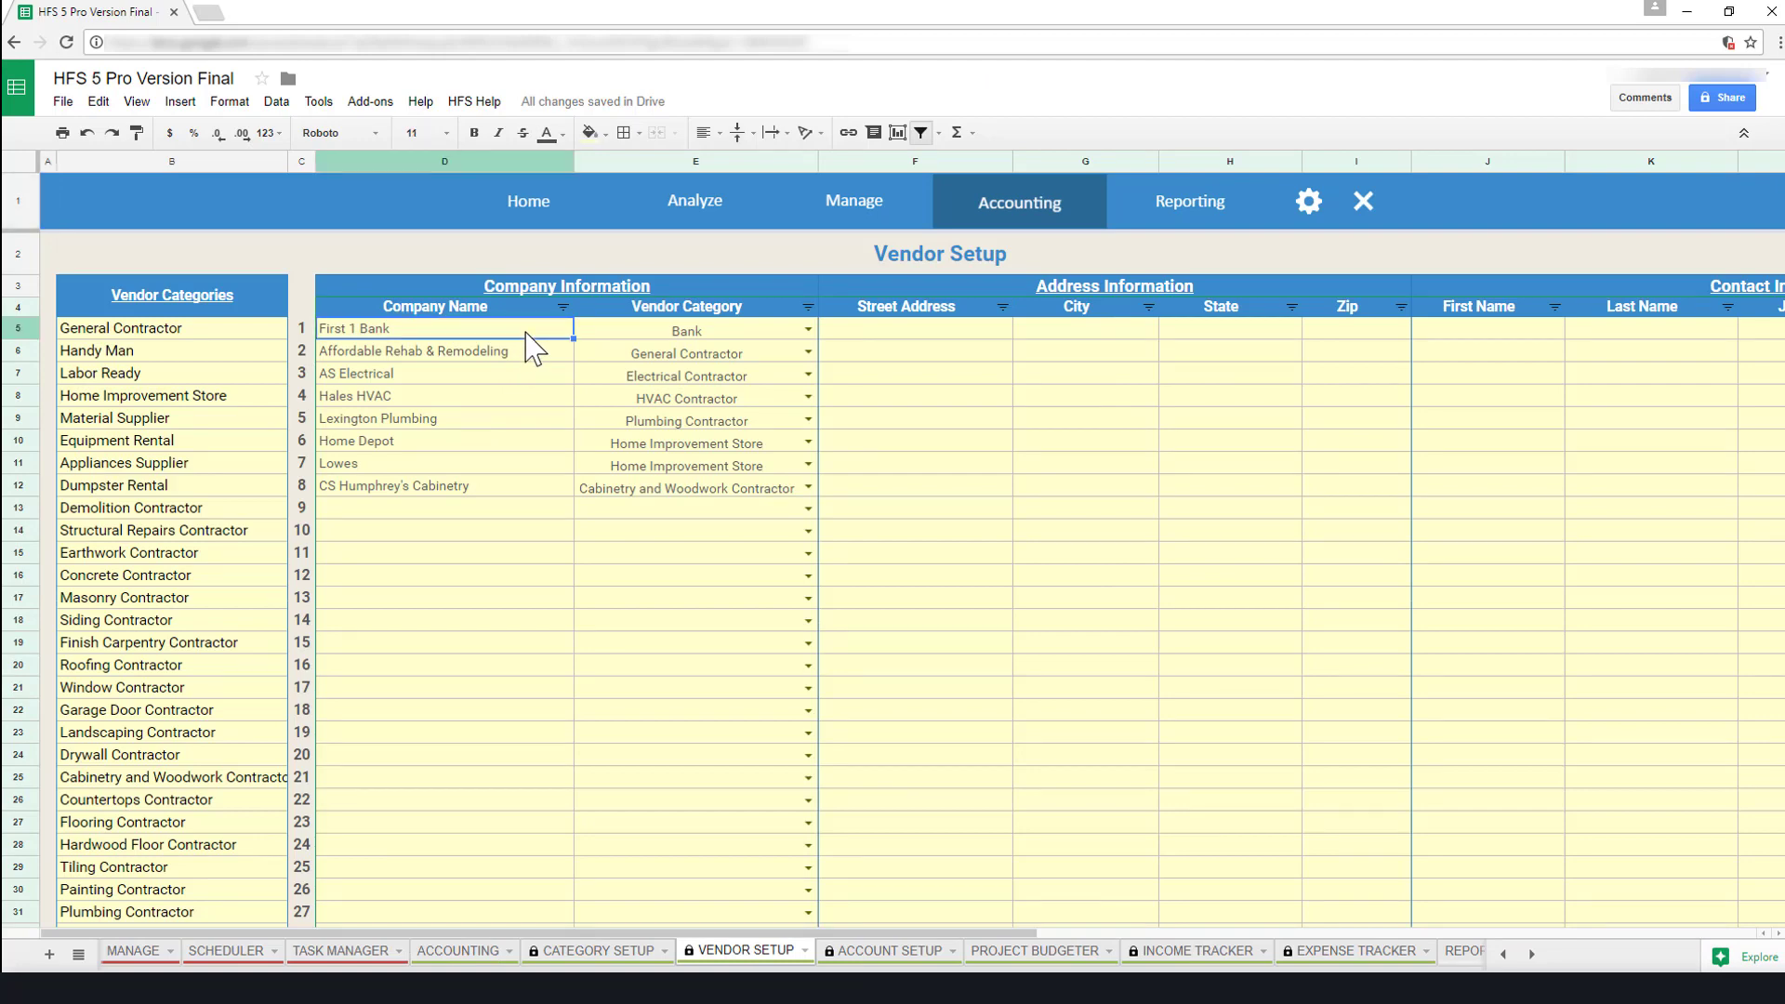
{"action": "left_click", "coordinate": [496, 511]}
{"action": "type", "text": "Menards Home Improvement"}
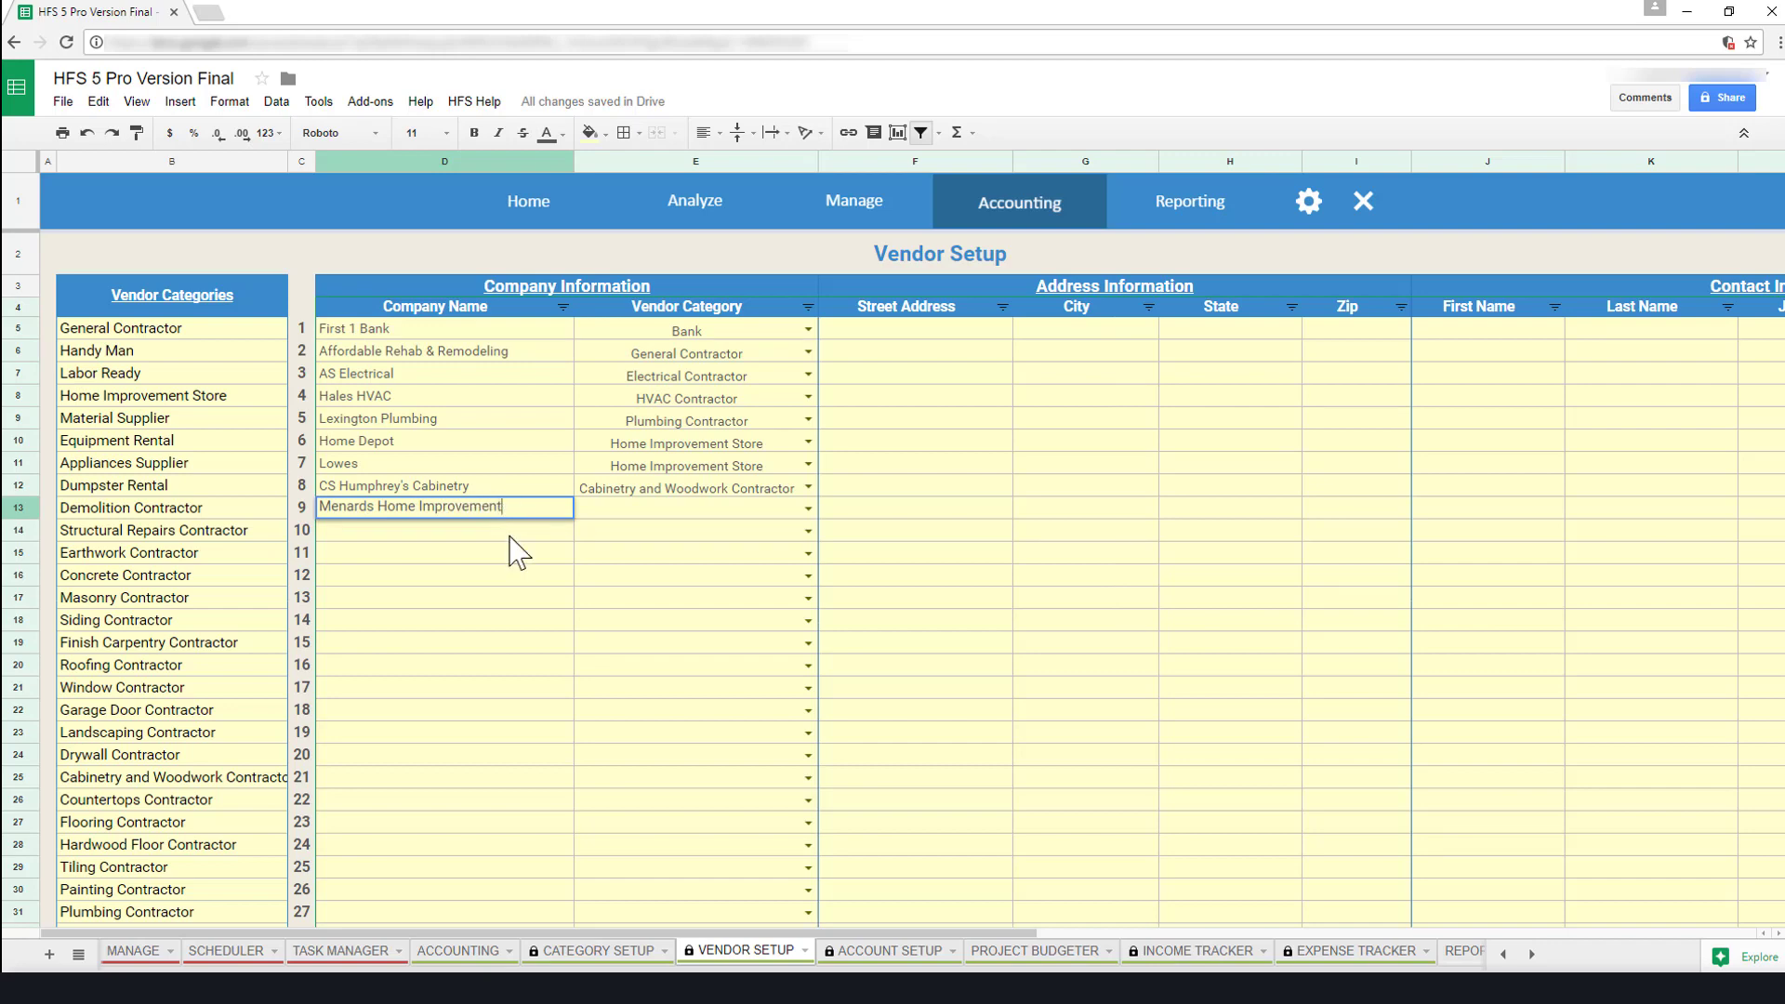
{"action": "key", "text": "Return"}
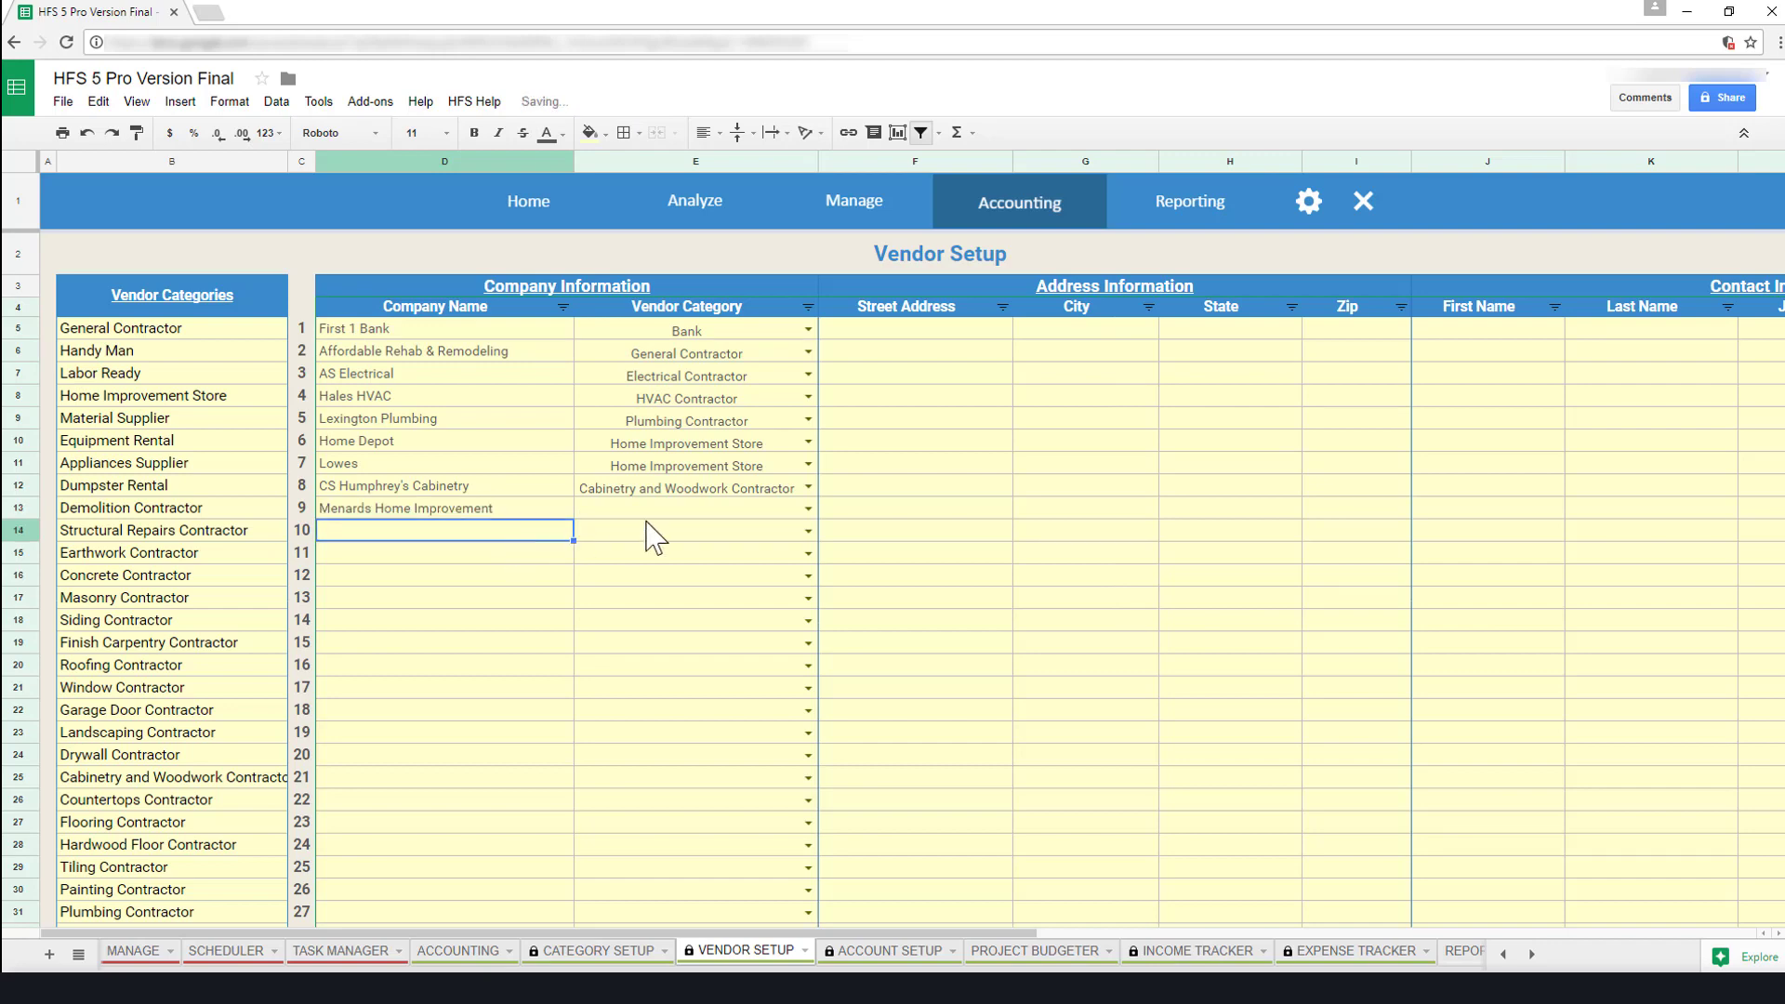
Set the vendor category for Menards Home Improvement to Home Improvement Store
{"action": "left_click", "coordinate": [744, 517]}
{"action": "left_click", "coordinate": [810, 510]}
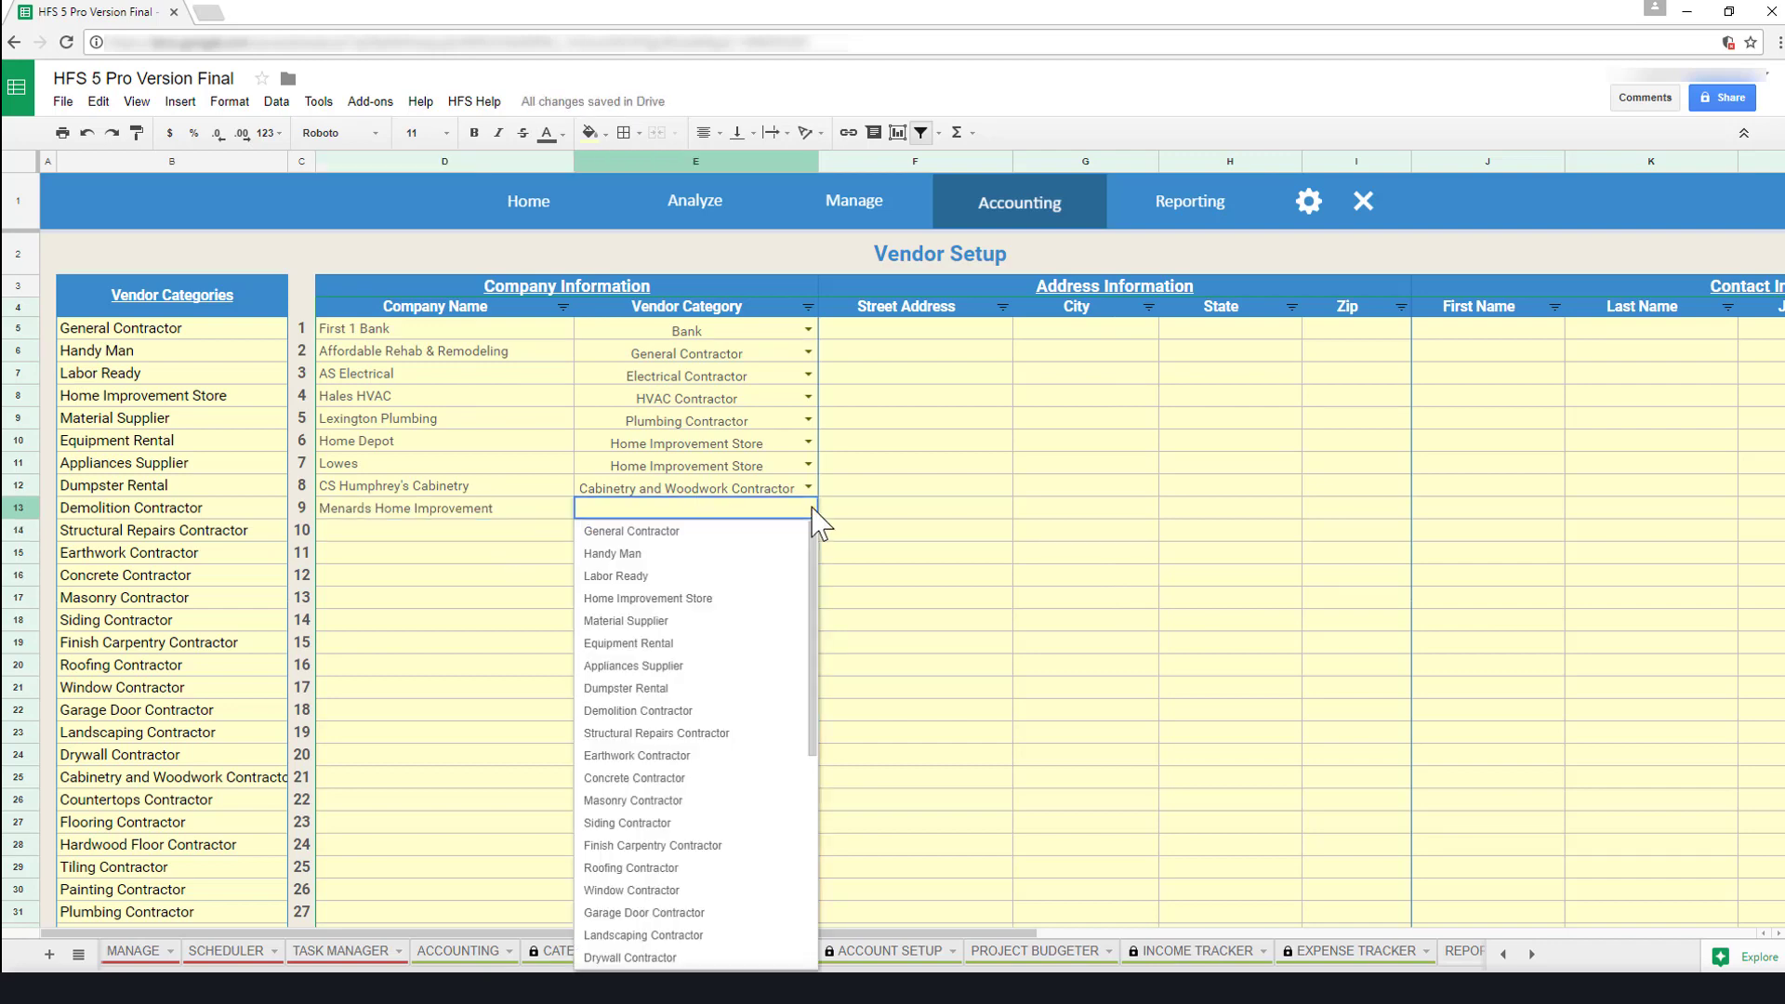
{"action": "left_click", "coordinate": [756, 601]}
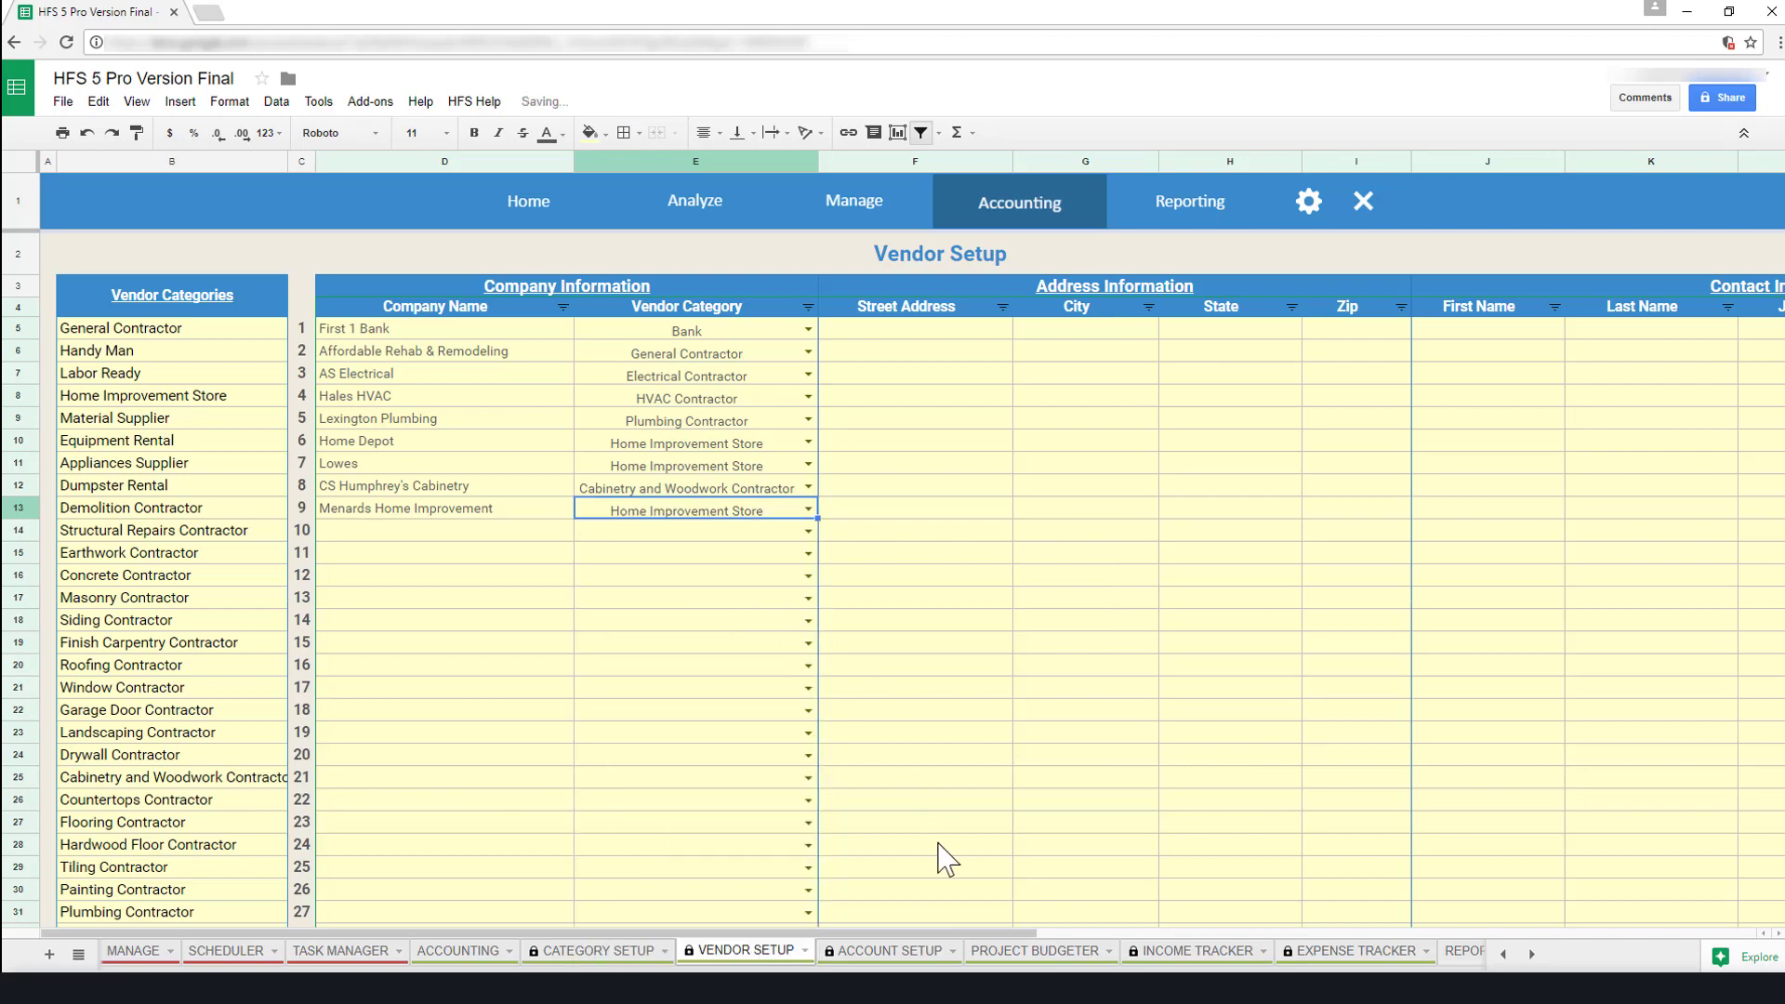
{"action": "left_click_drag", "start_coordinate": [965, 932], "coordinate": [929, 924]}
Return to the Expense Tracker and review the vendor name choices for the property purchase entry
{"action": "left_click", "coordinate": [1048, 222]}
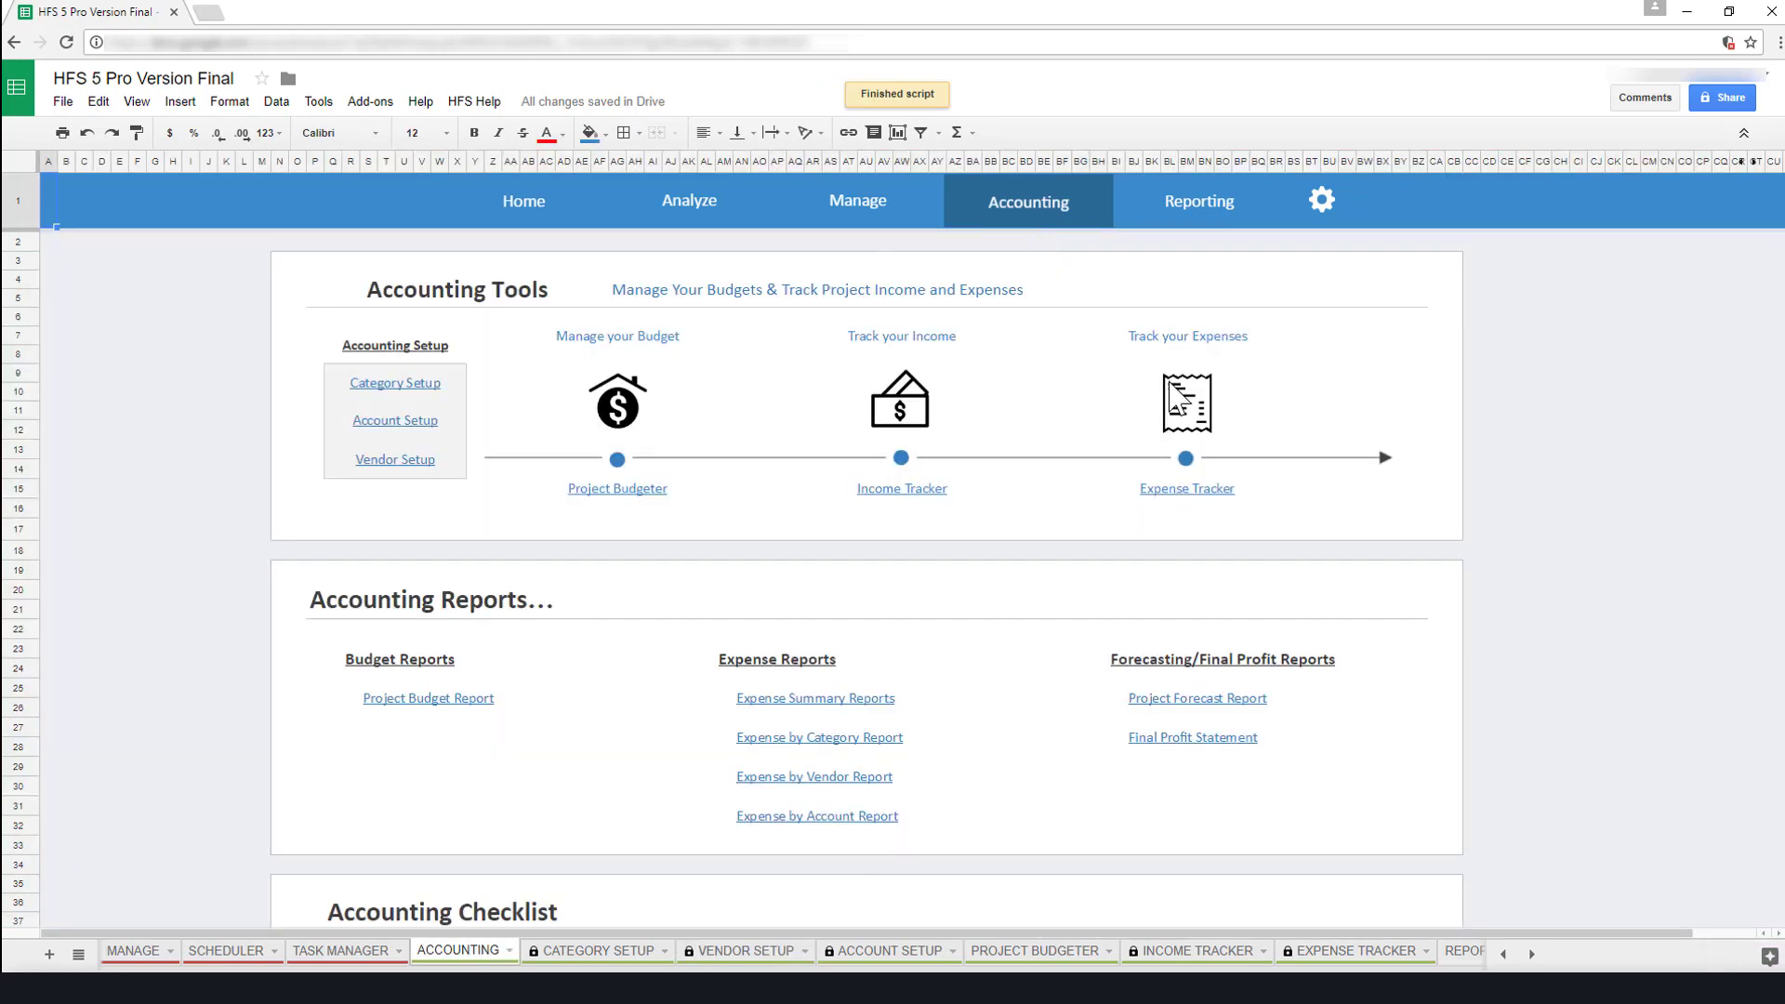
{"action": "left_click", "coordinate": [1175, 429]}
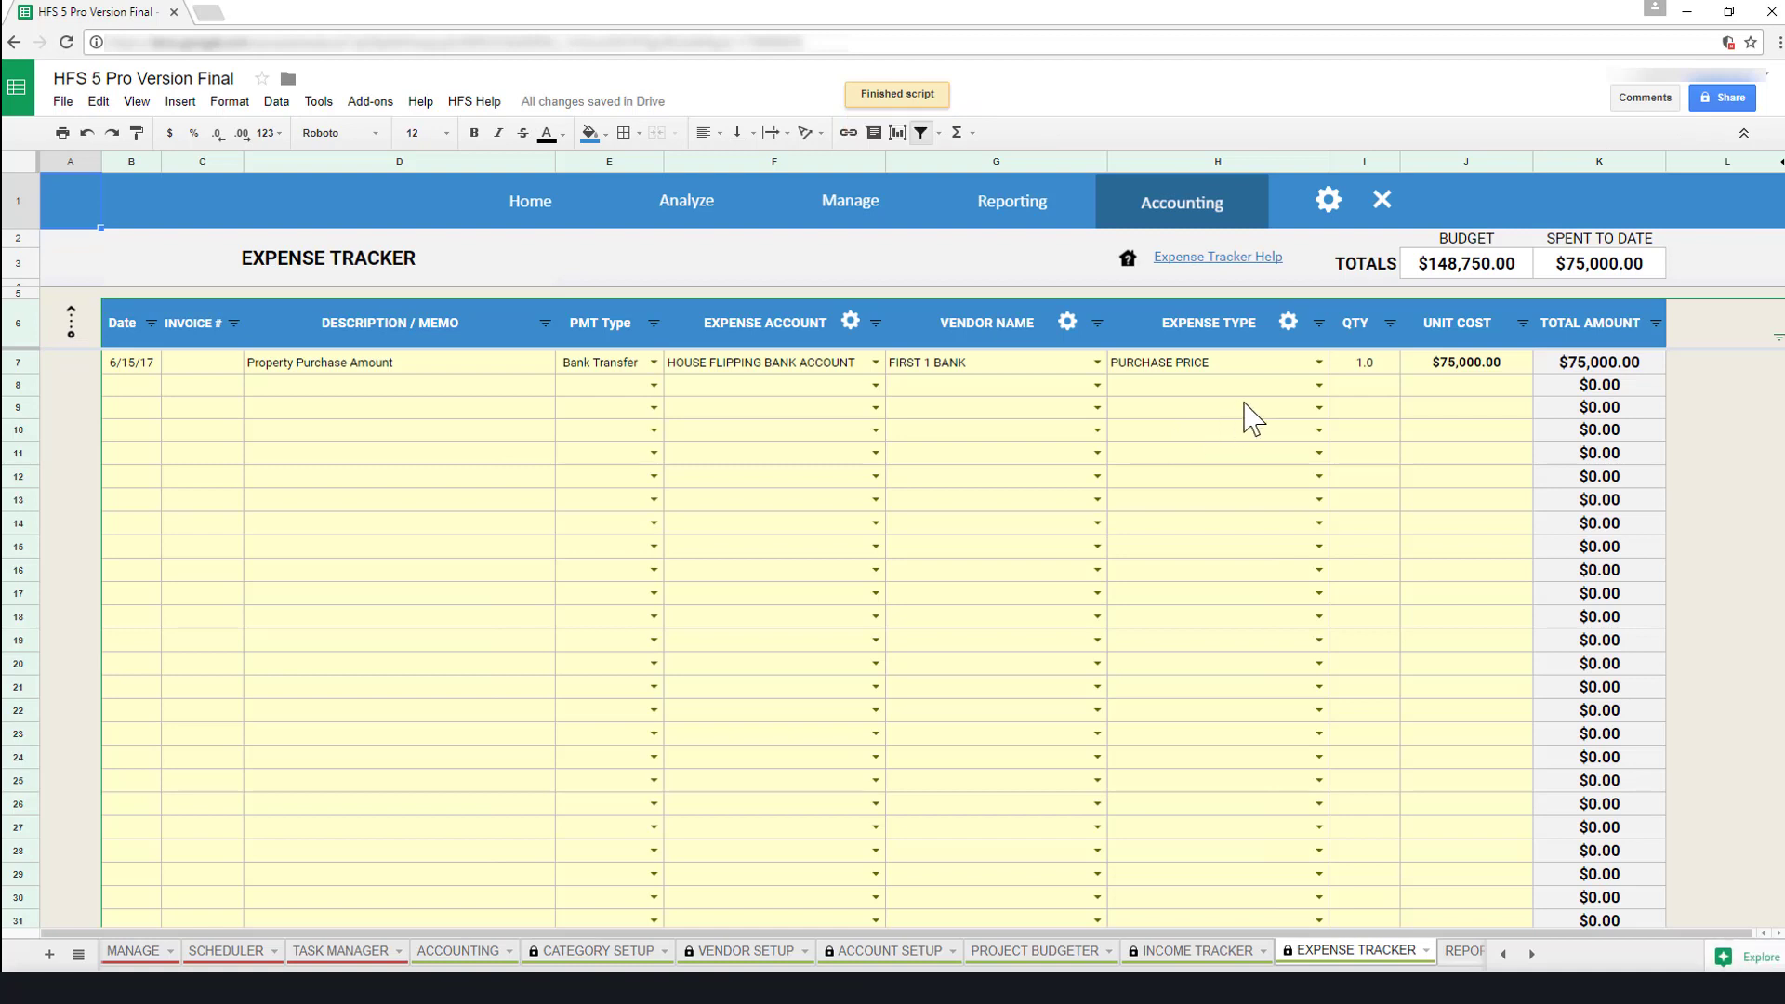
{"action": "left_click", "coordinate": [1098, 363]}
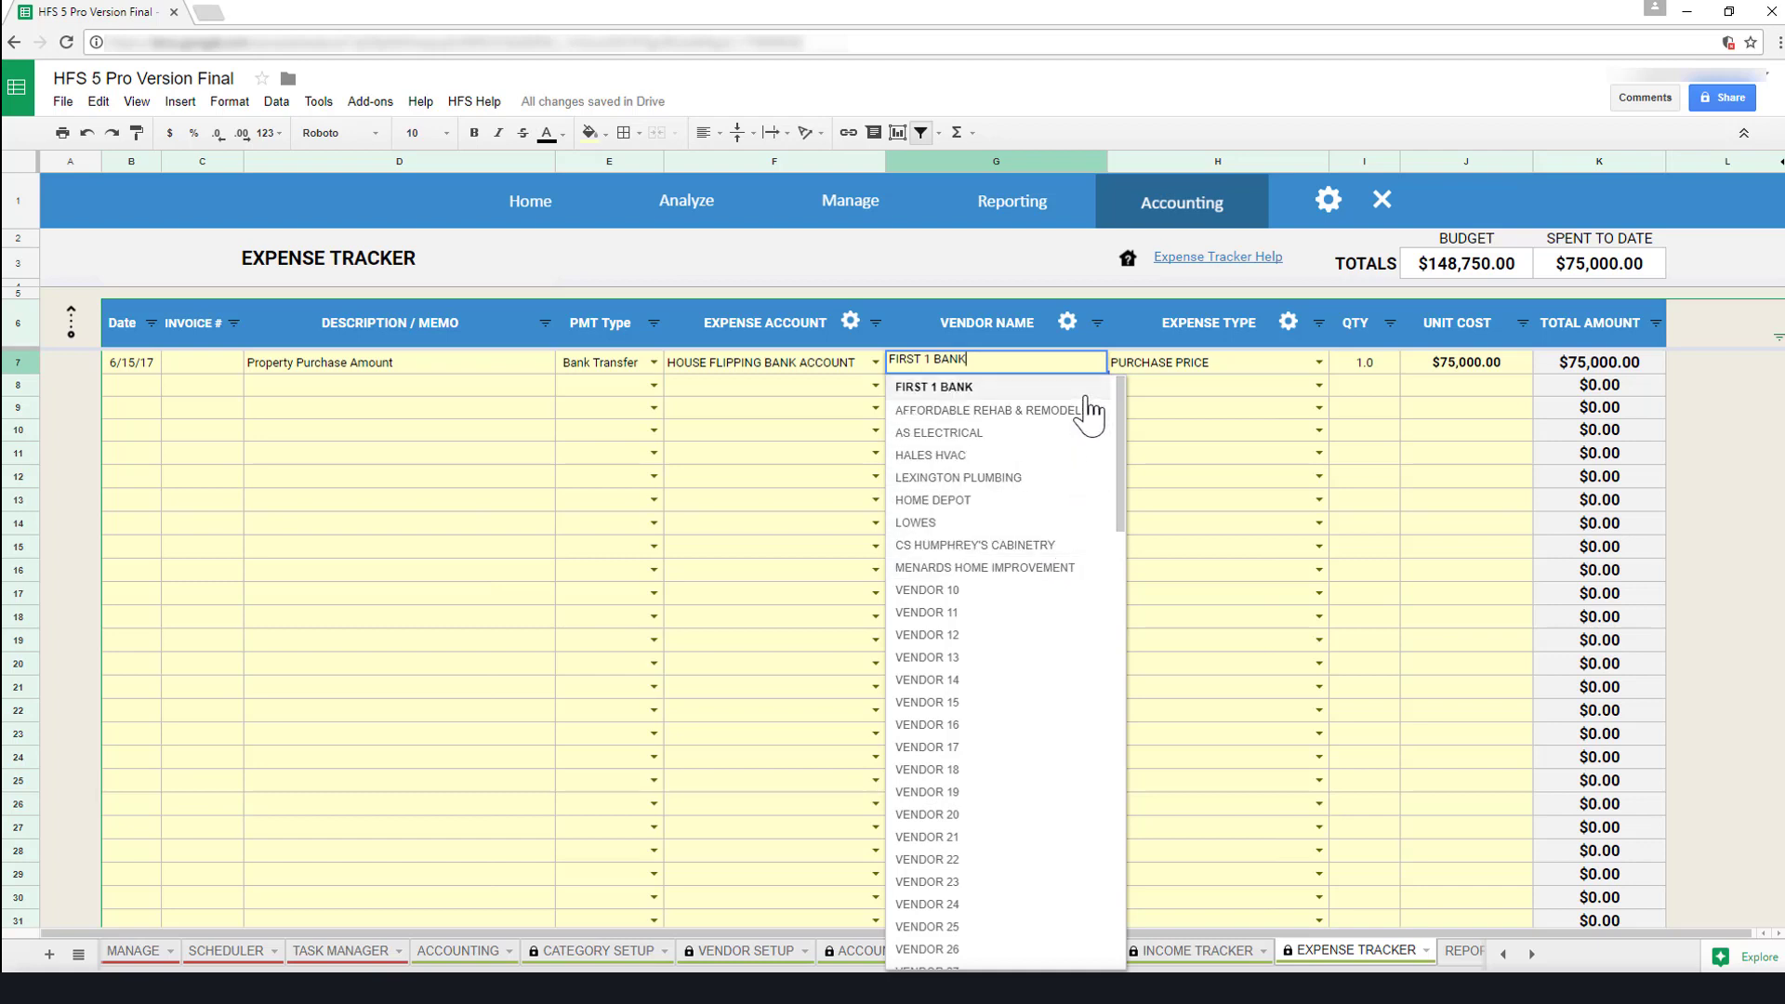
{"action": "left_click", "coordinate": [1141, 391]}
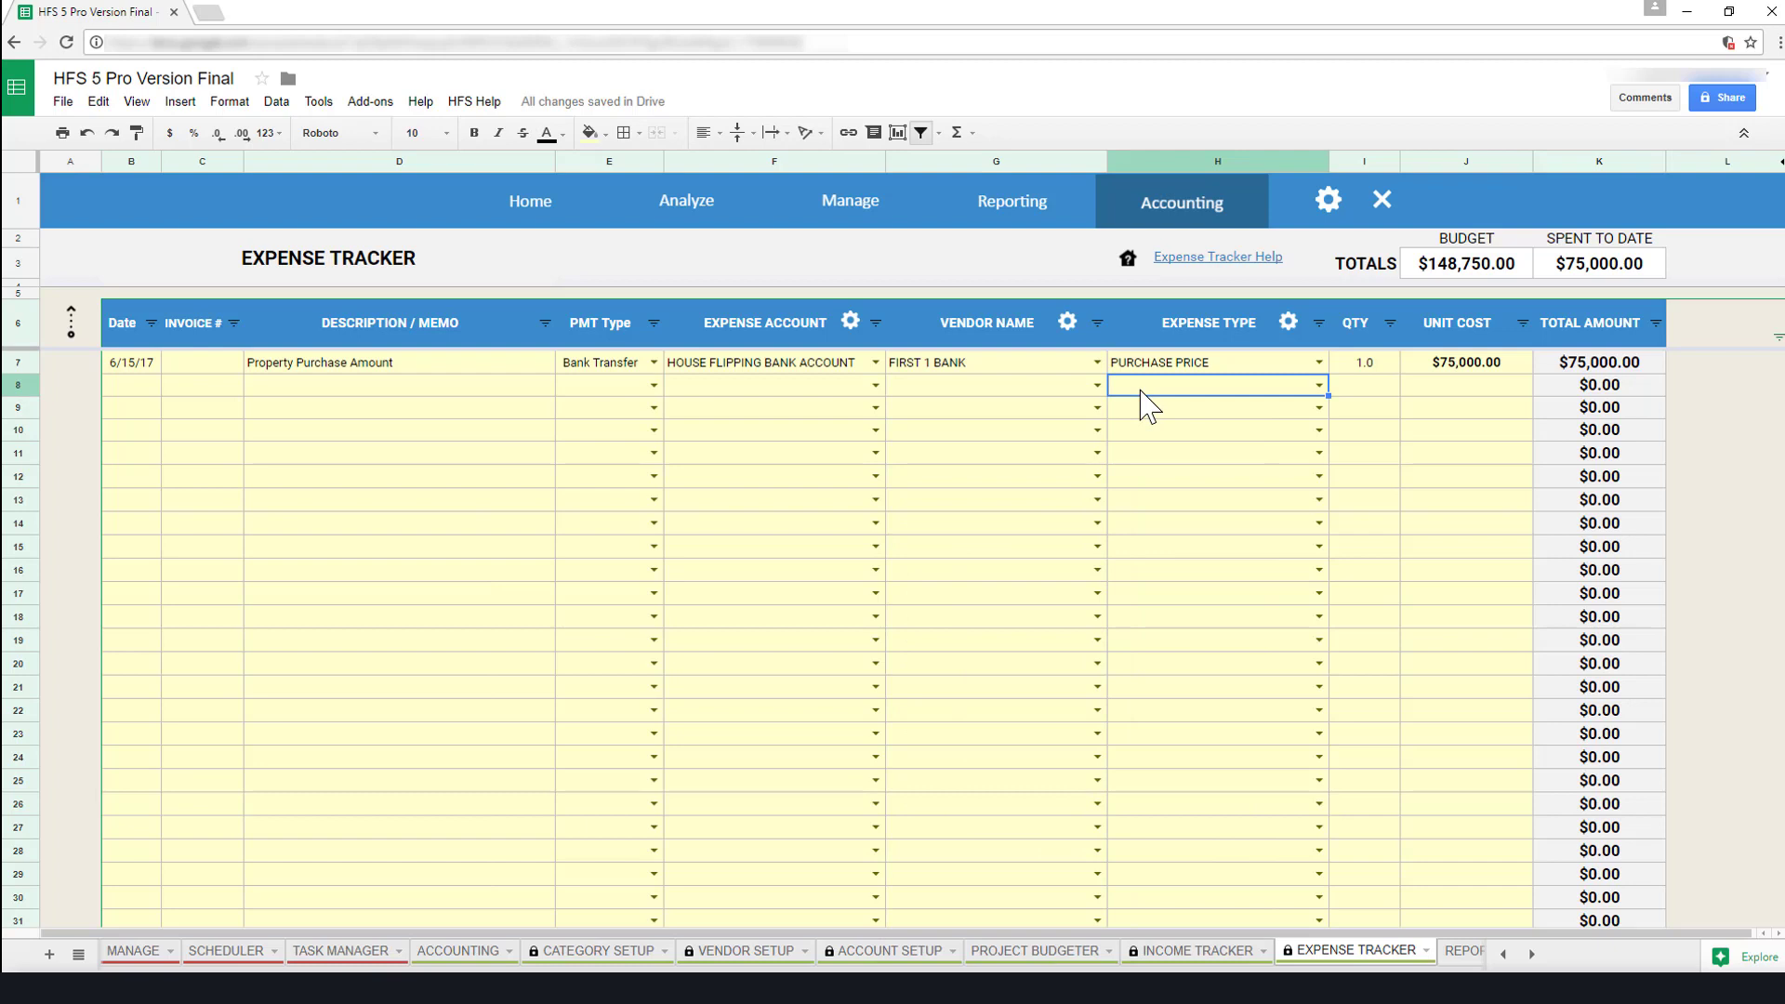